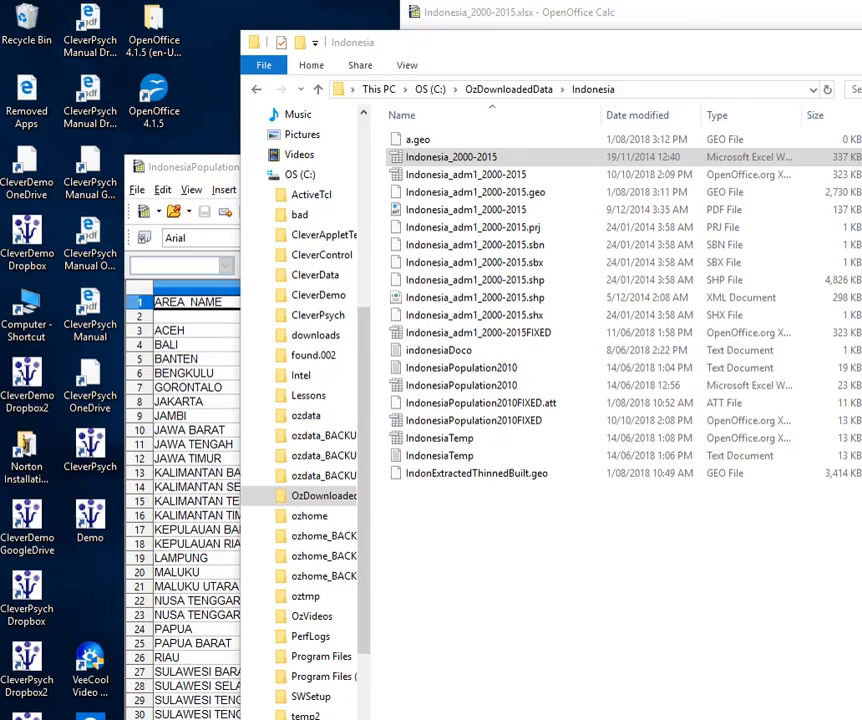
Examine the yearly population sheets 2001, 2004, 2010 and 2013 in the Indonesia_2000-2015.xlsx workbook.
left_click_drag(824, 21, 538, 19)
left_click(303, 599)
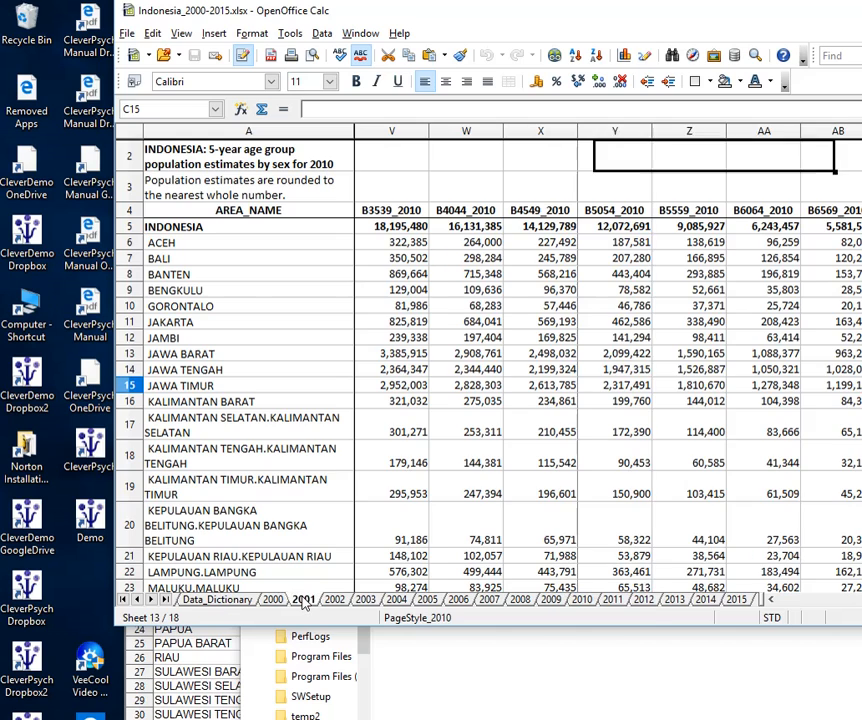
left_click(394, 599)
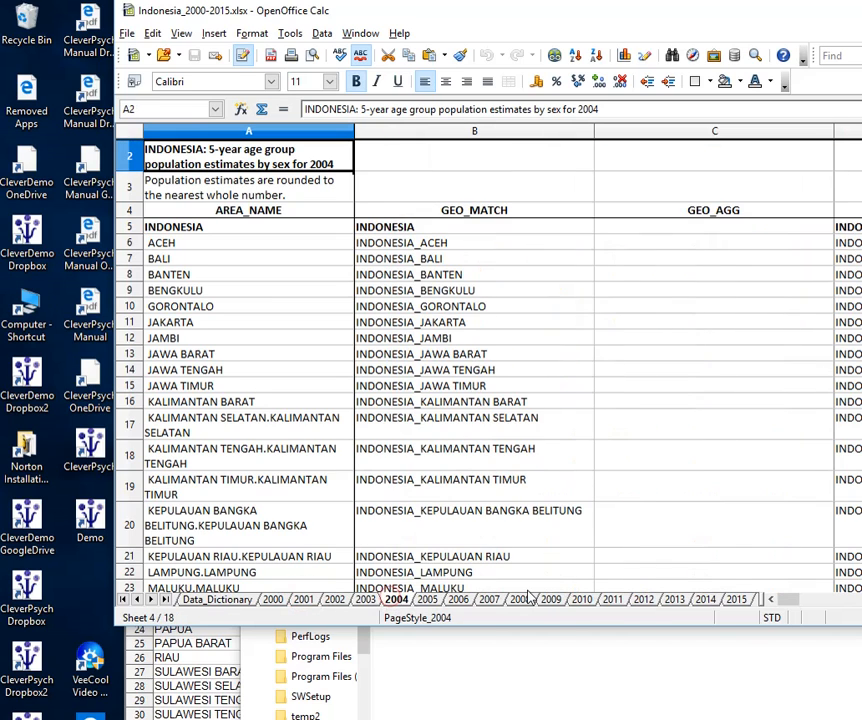
left_click(578, 599)
left_click(664, 599)
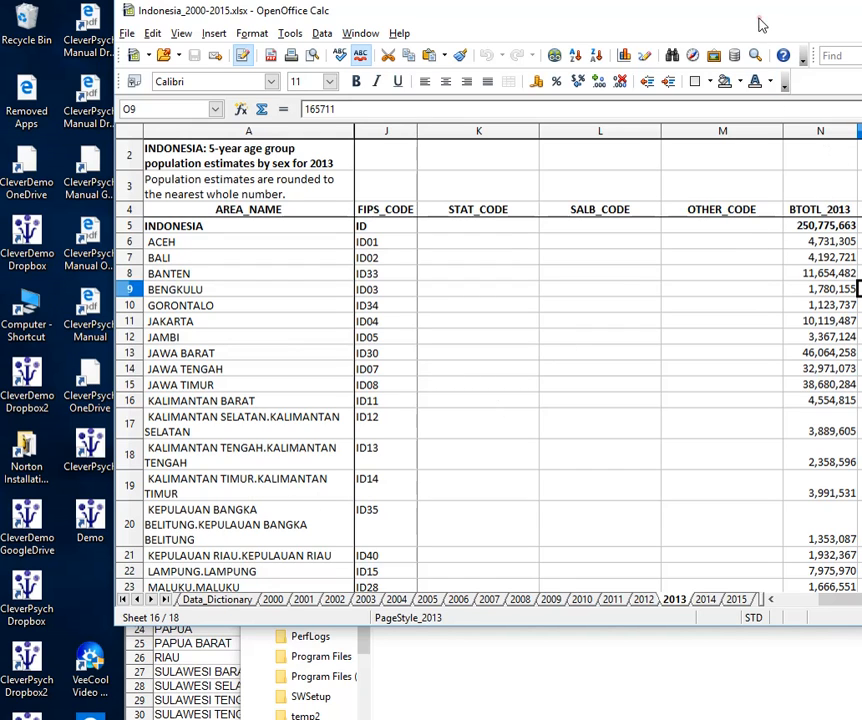
left_click_drag(760, 25, 693, 23)
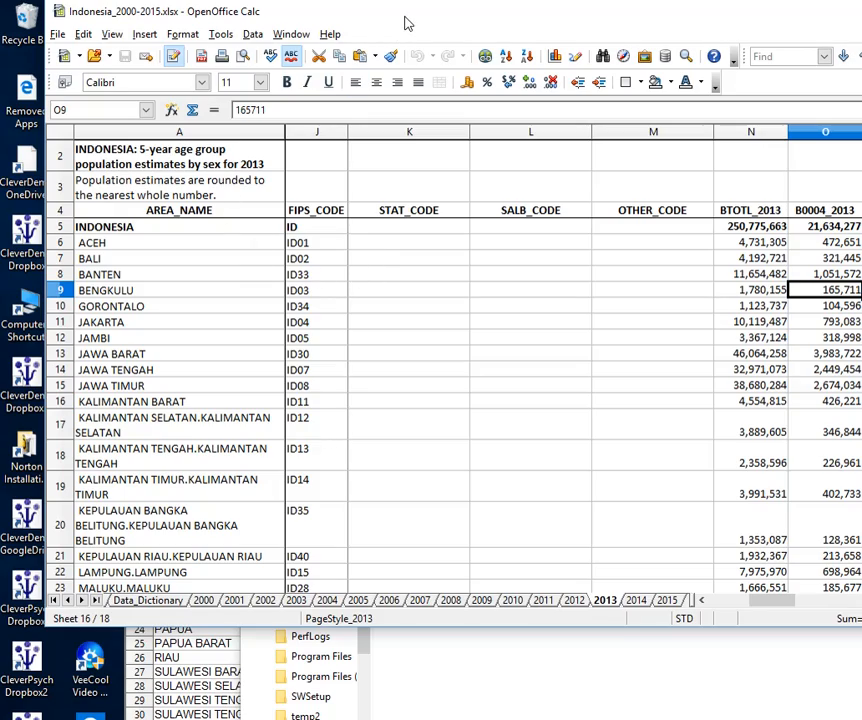
Bring IndonesiaPopulation2010FIXED.csv into full view and inspect the raw number for JAWA BARAT in the B1519_2010 column.
left_click_drag(404, 20, 537, 410)
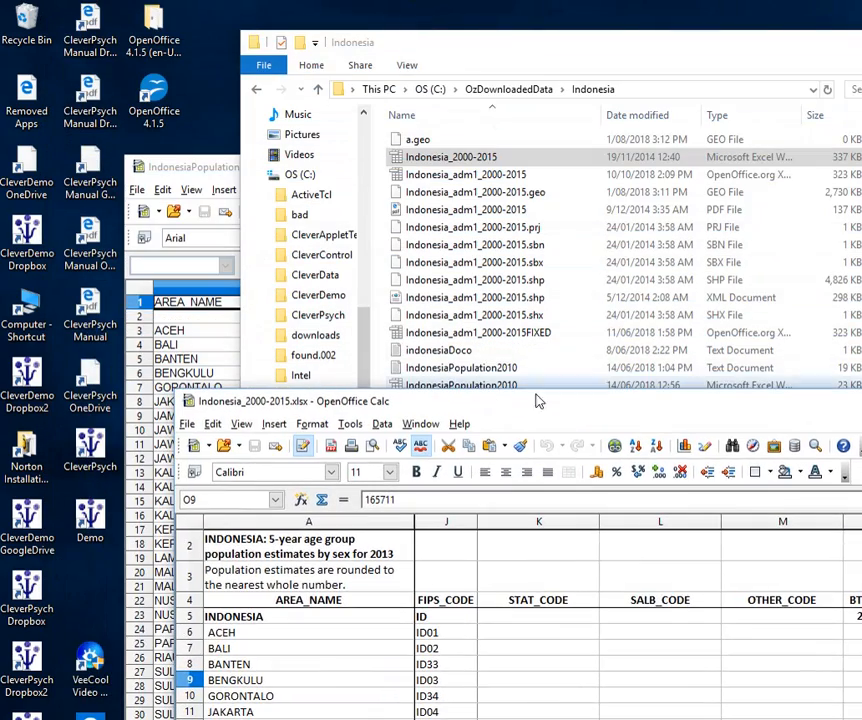
left_click(228, 175)
left_click_drag(228, 175, 135, 50)
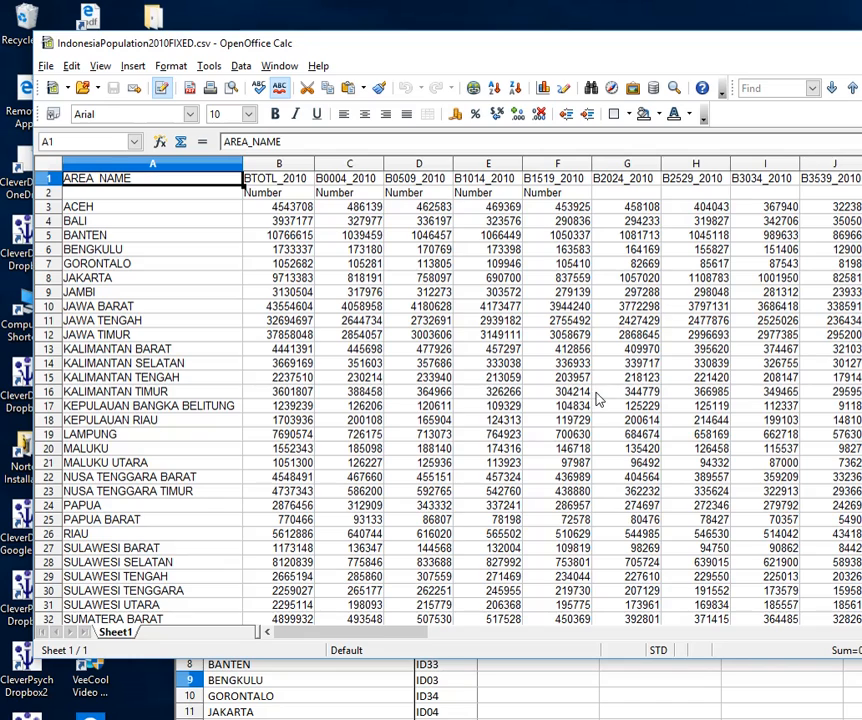
double_click(586, 306)
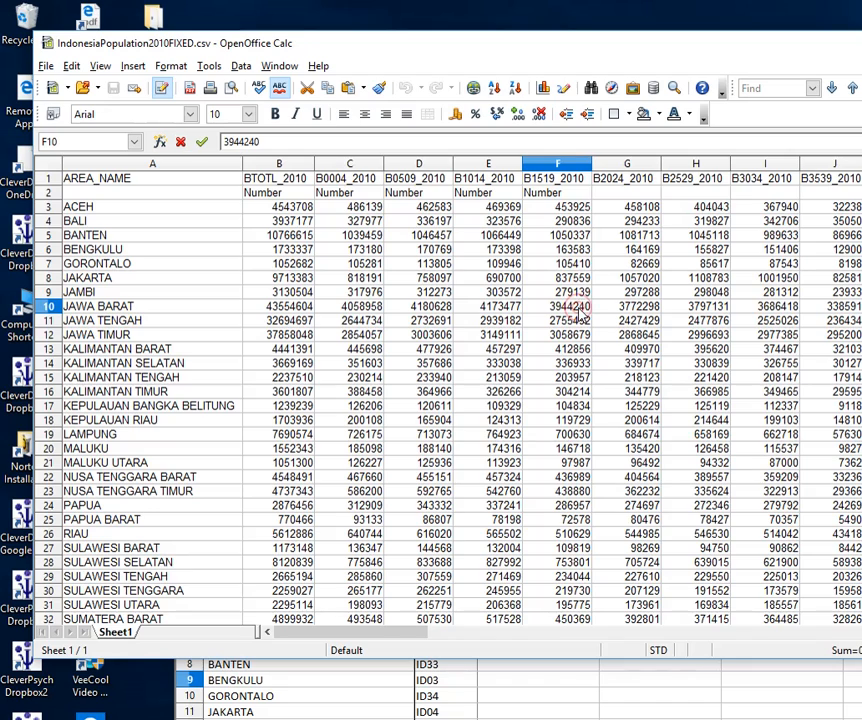
left_click_drag(551, 306, 582, 306)
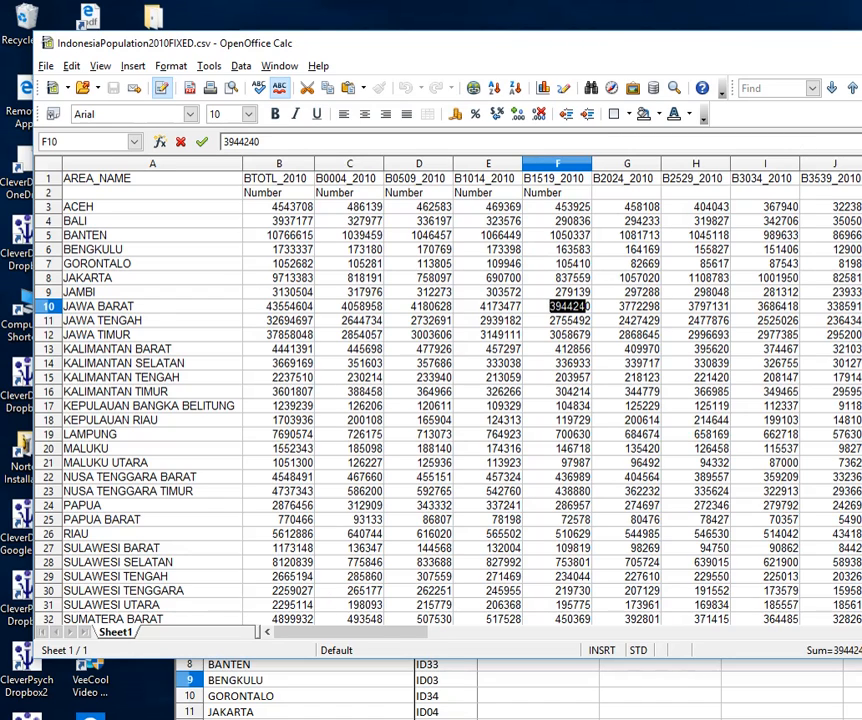
Close IndonesiaPopulation2010FIXED.csv without saving changes, and close the Indonesia_2000-2015.xlsx workbook.
key("alt+F4")
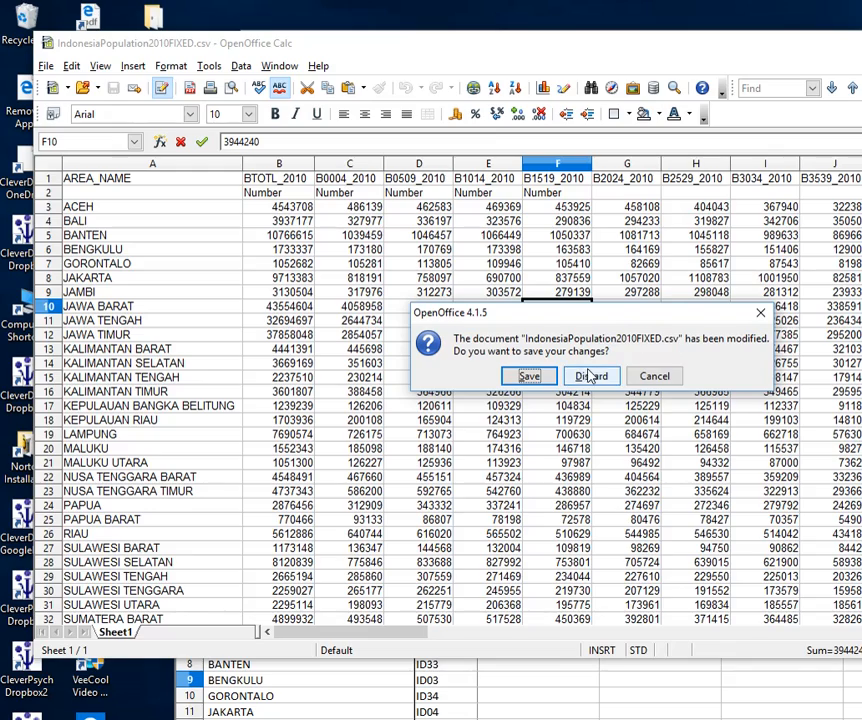
left_click(591, 375)
left_click_drag(191, 504, 568, 401)
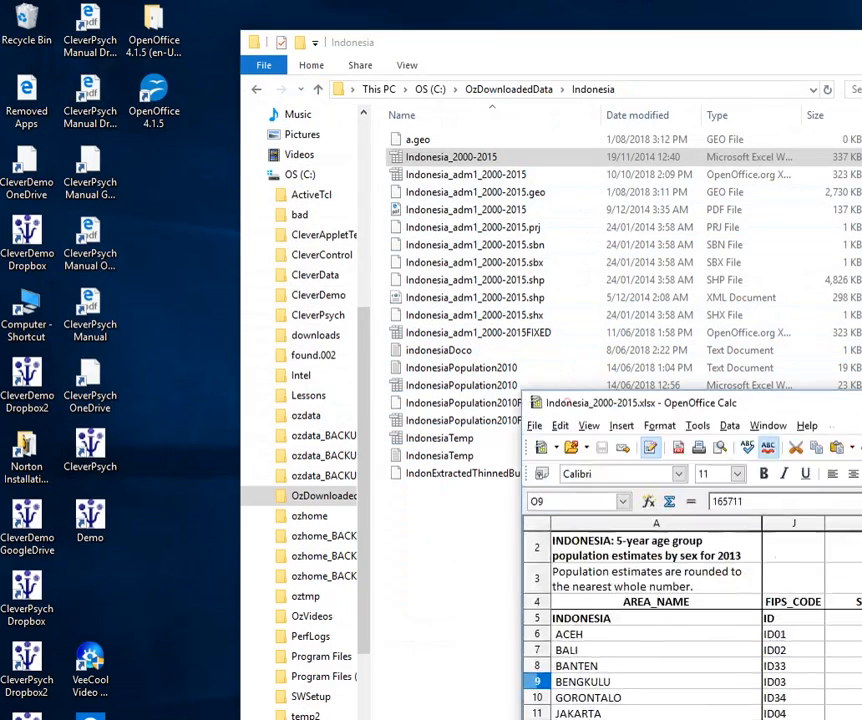
key("alt+F4")
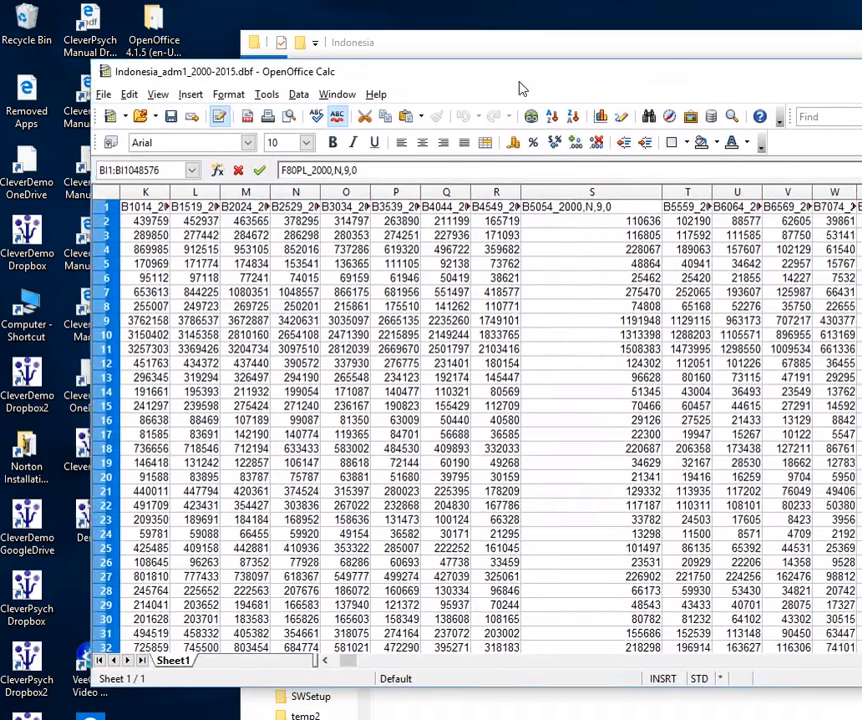
Examine the age-group population columns for 2000 in Indonesia_adm1_2000-2015.dbf.
left_click_drag(519, 82, 486, 82)
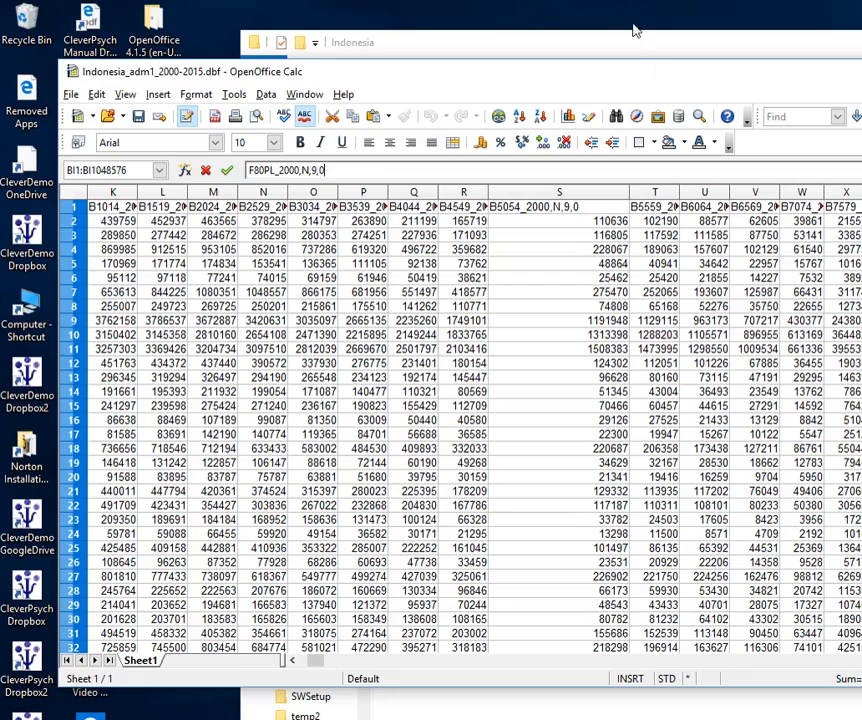
left_click_drag(620, 78, 740, 73)
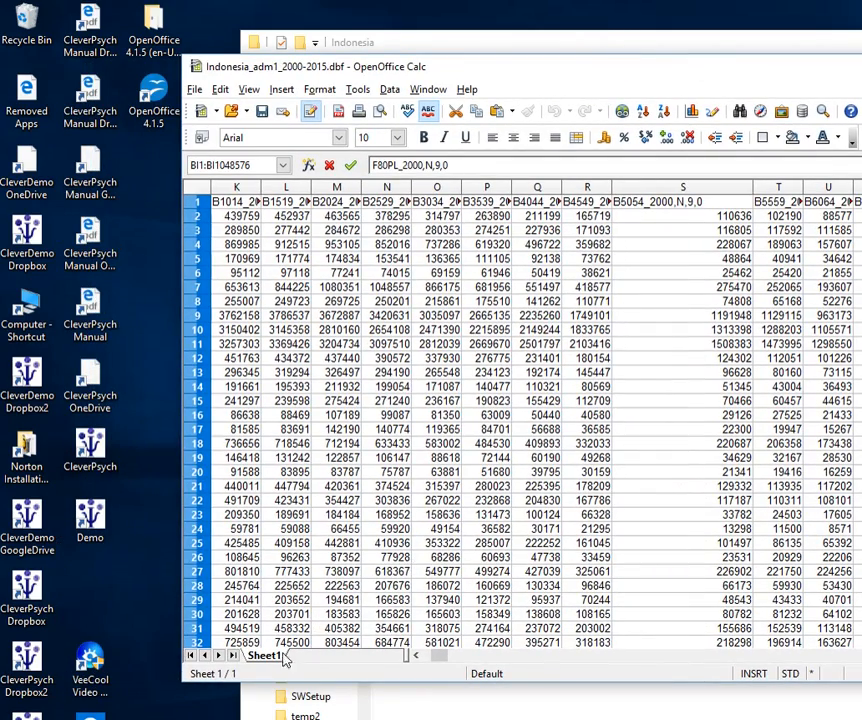
left_click_drag(440, 657, 420, 662)
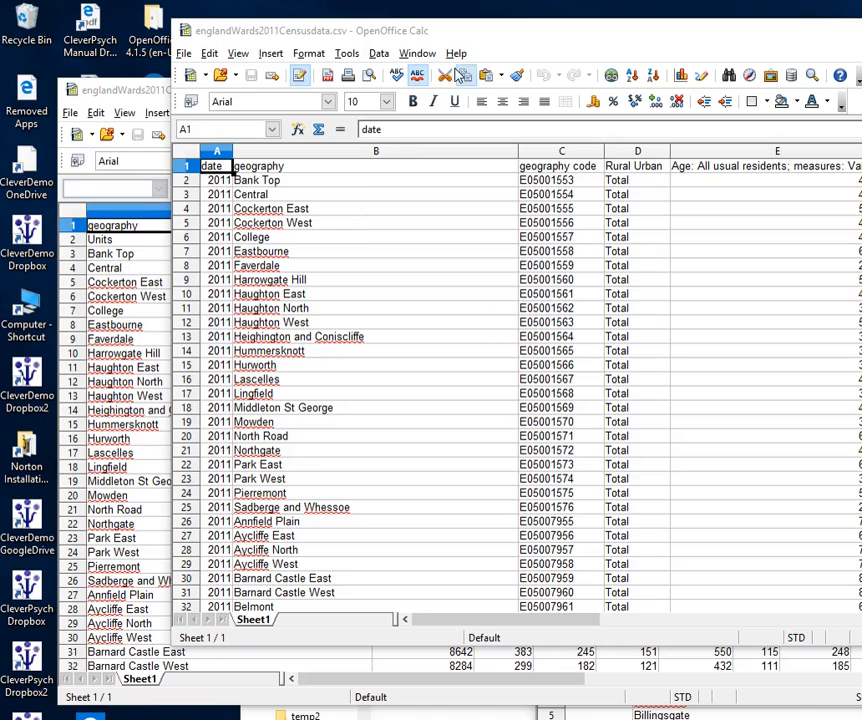
Compare the original englandWards2011Censusdata.csv with englandWards2011CensusdataFIXED.csv, noting the header, units and geography columns.
left_click_drag(527, 30, 466, 36)
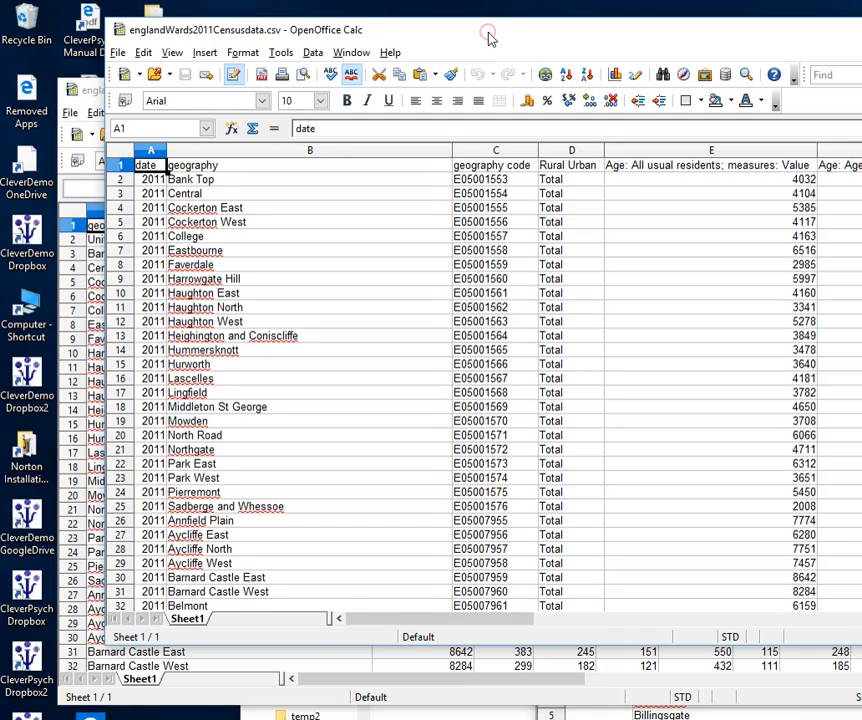
left_click_drag(490, 38, 861, 85)
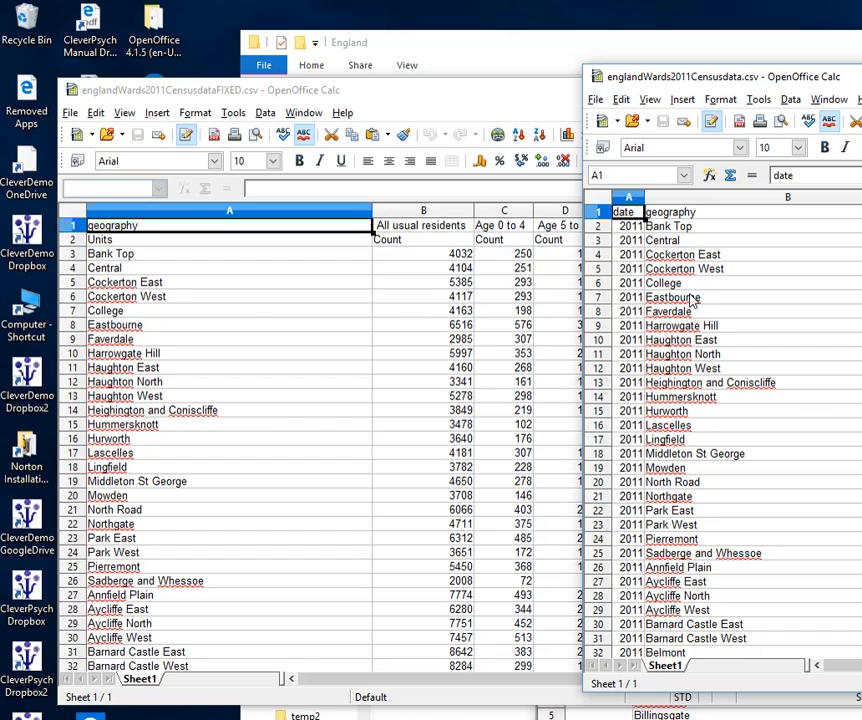
left_click(440, 100)
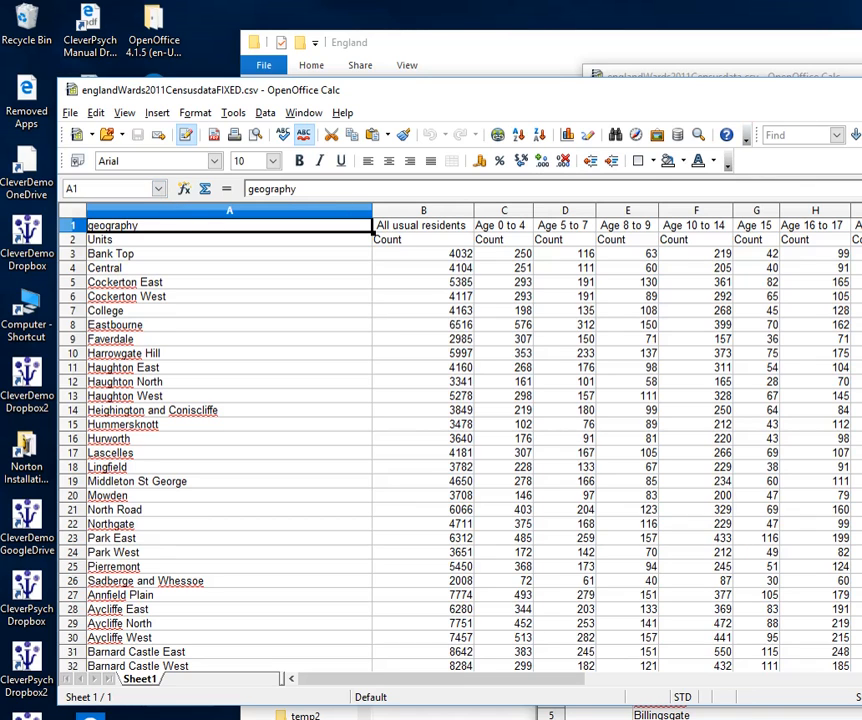
Close englandWards2011CensusdataFIXED.csv and bring england_wa_2011_gen_clipped.dbf into view to check its ward name and code columns.
key("alt+F4")
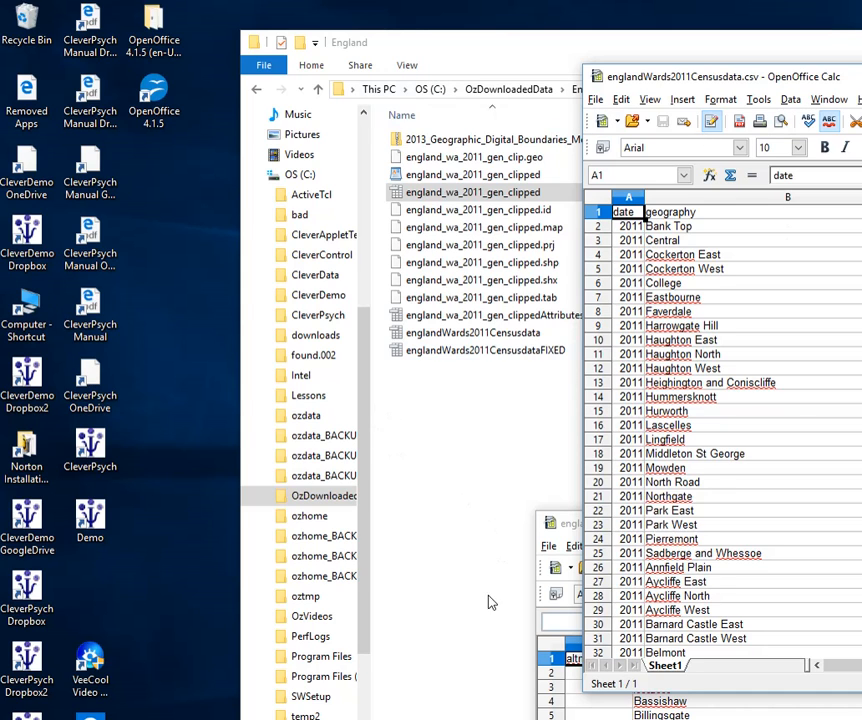
left_click_drag(488, 42, 343, 46)
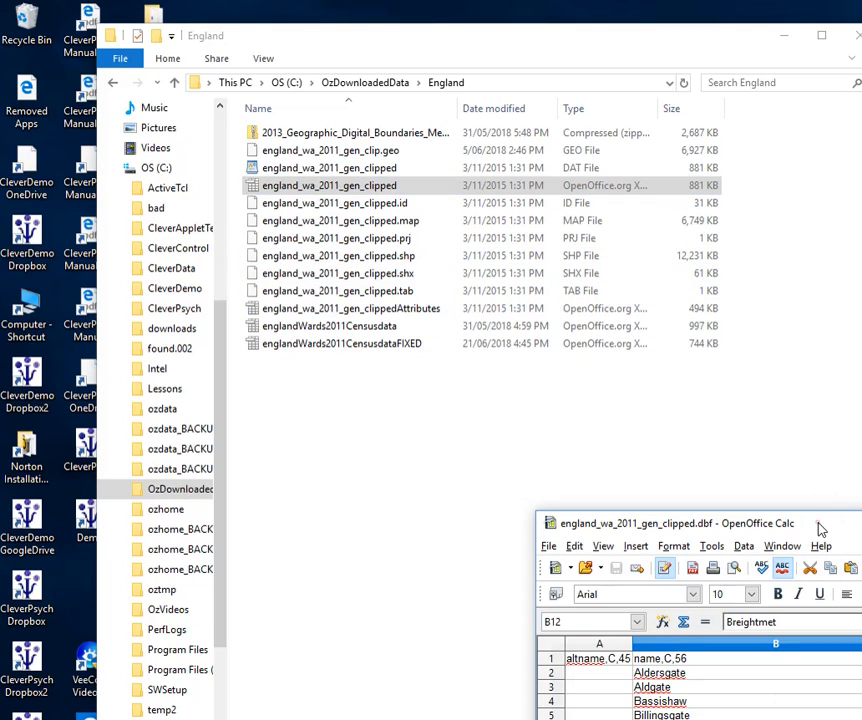
left_click_drag(823, 525, 383, 127)
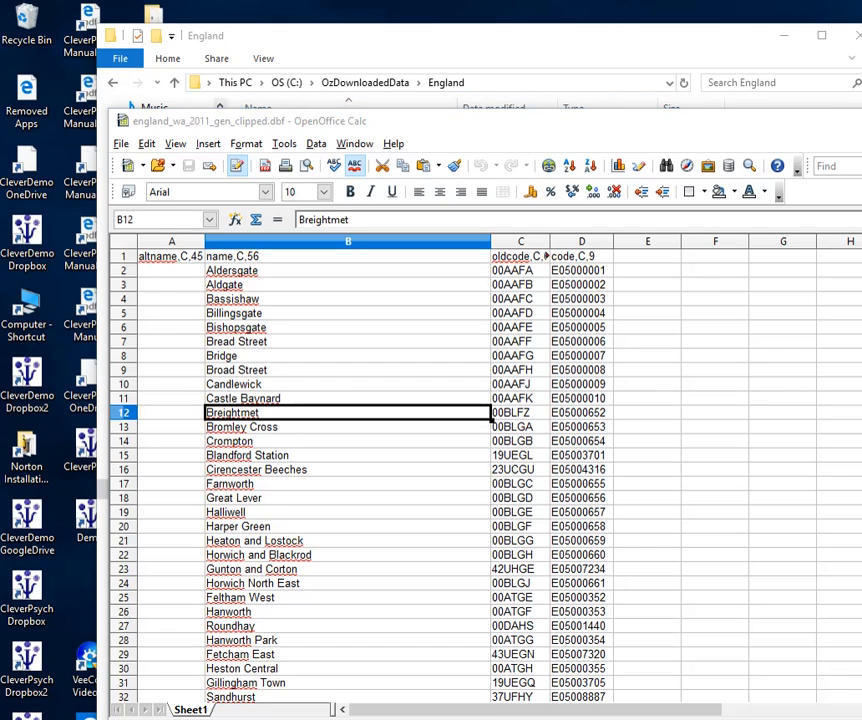
Switch to OzGIS and leave the US population map for the program's top-level menu.
left_click_drag(861, 4, 270, 35)
left_click(105, 62)
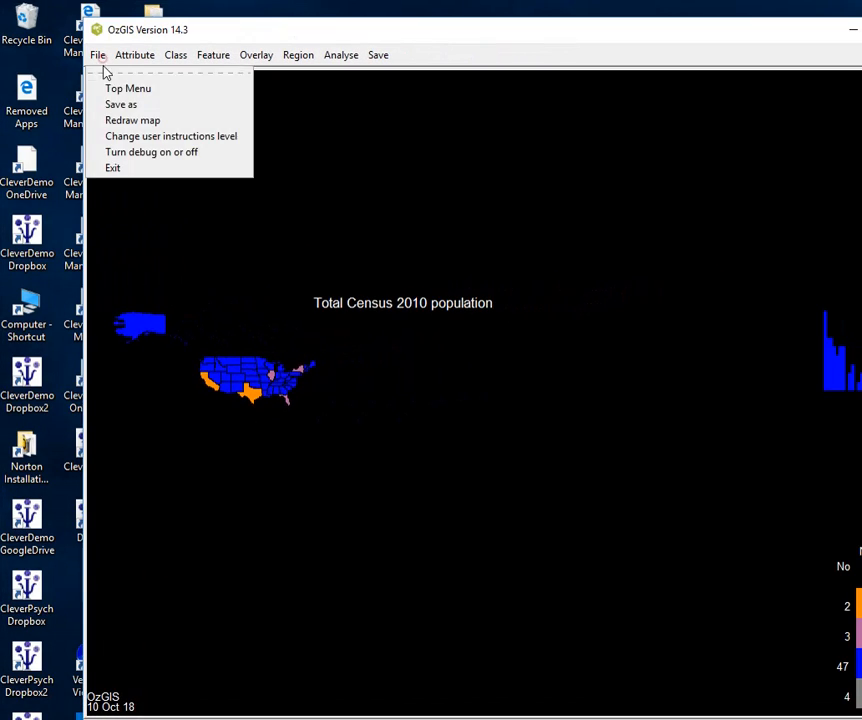
left_click(112, 88)
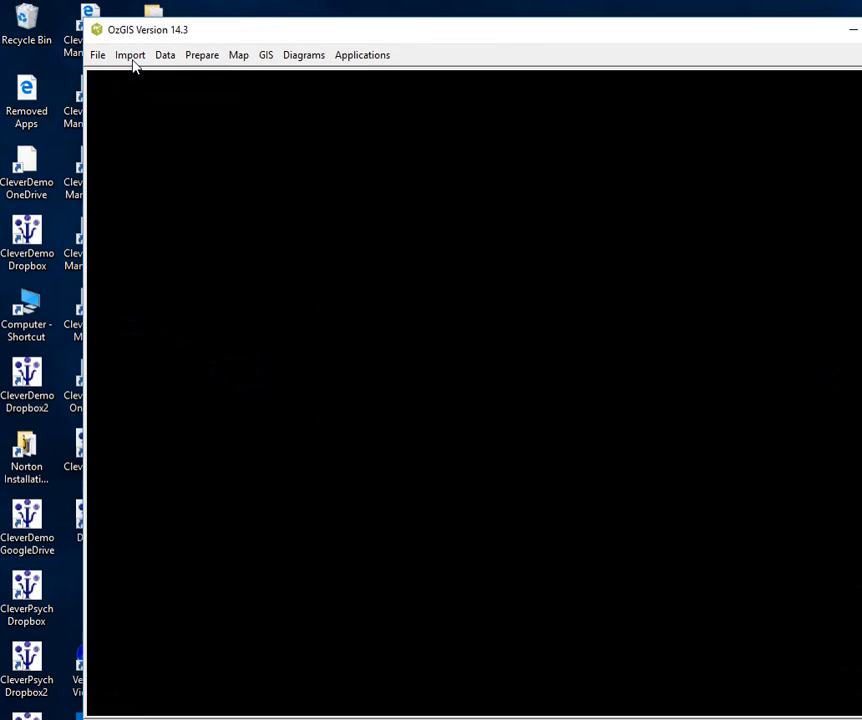
Import a comma delimited attribute file with units row, choosing englandWards2011CensusdataFIXED.csv from the OzDownloadedData England folder.
left_click(132, 60)
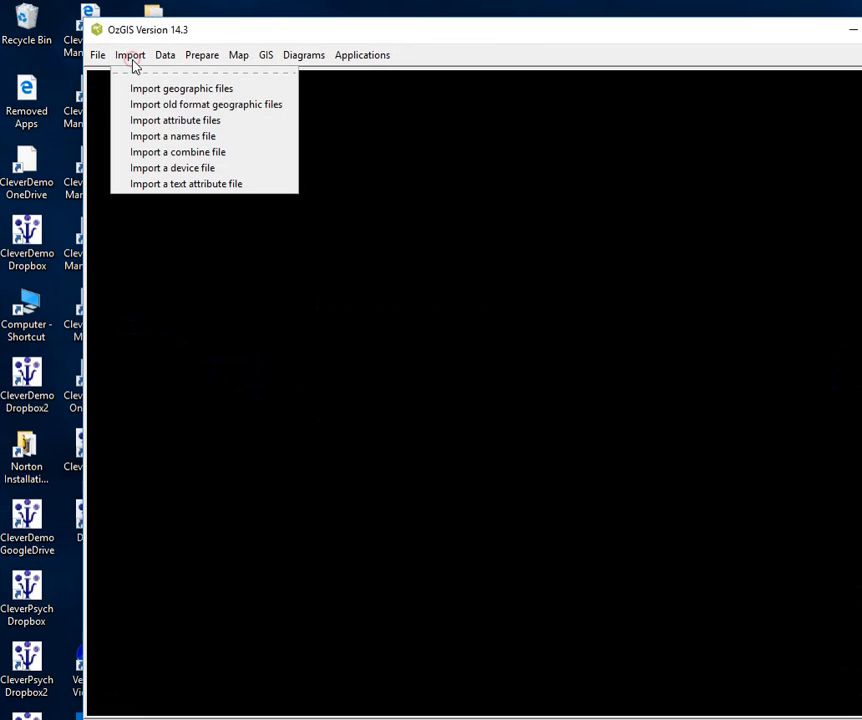
left_click(191, 122)
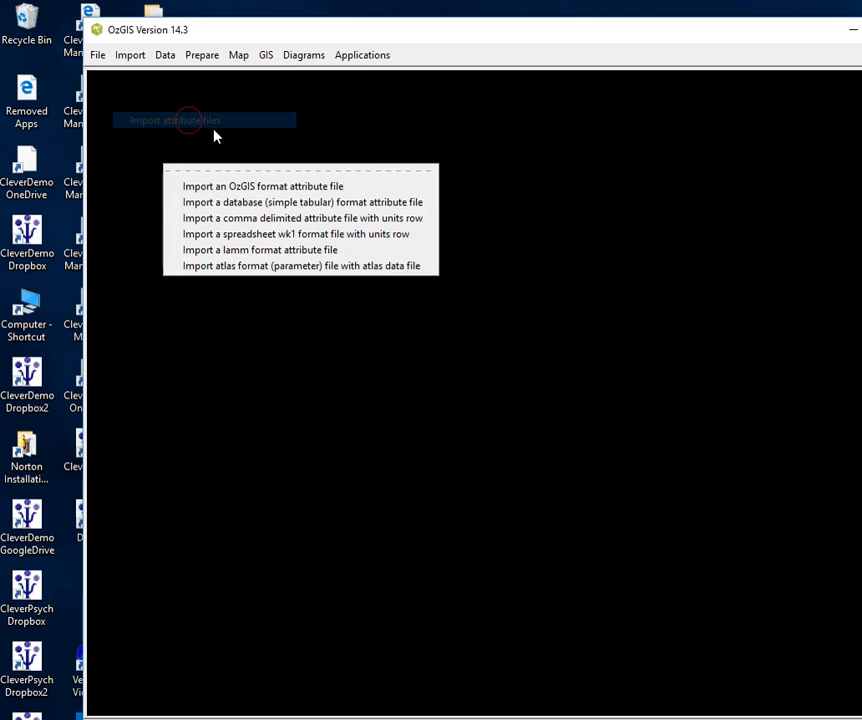
left_click(323, 222)
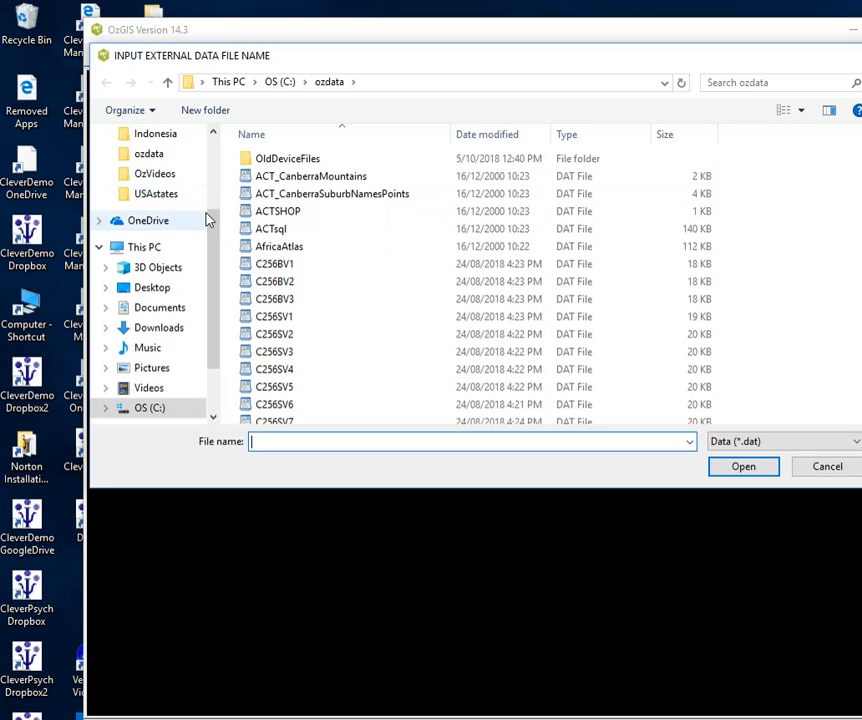
left_click_drag(211, 224, 212, 169)
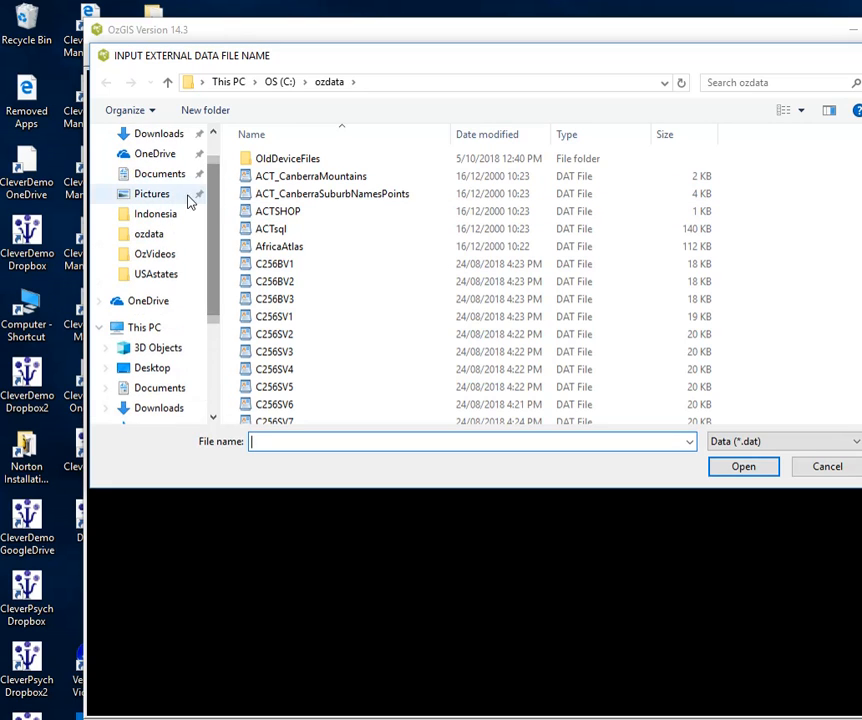
left_click(160, 215)
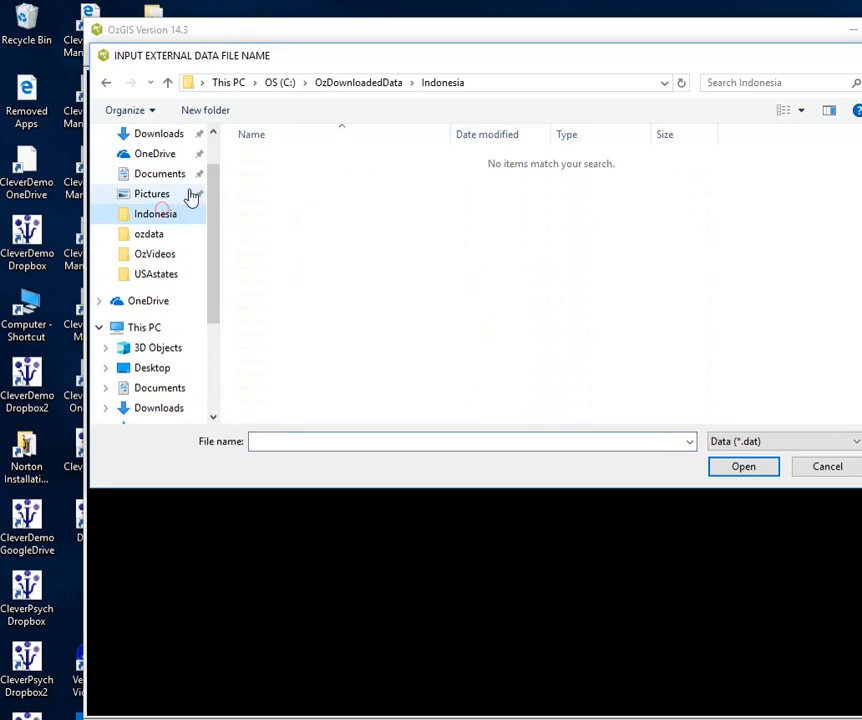
left_click(346, 83)
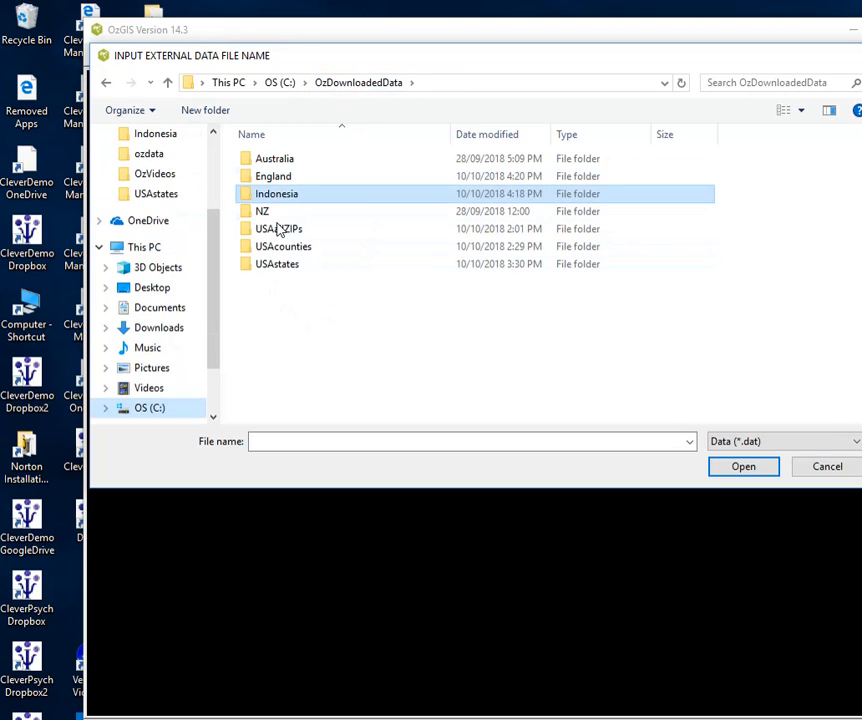
double_click(274, 178)
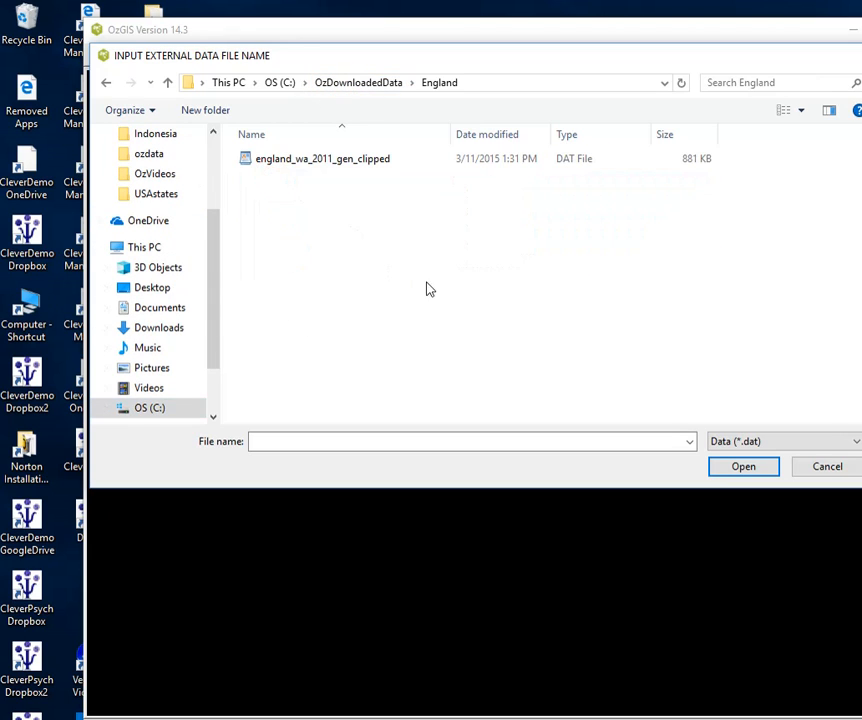
left_click(851, 444)
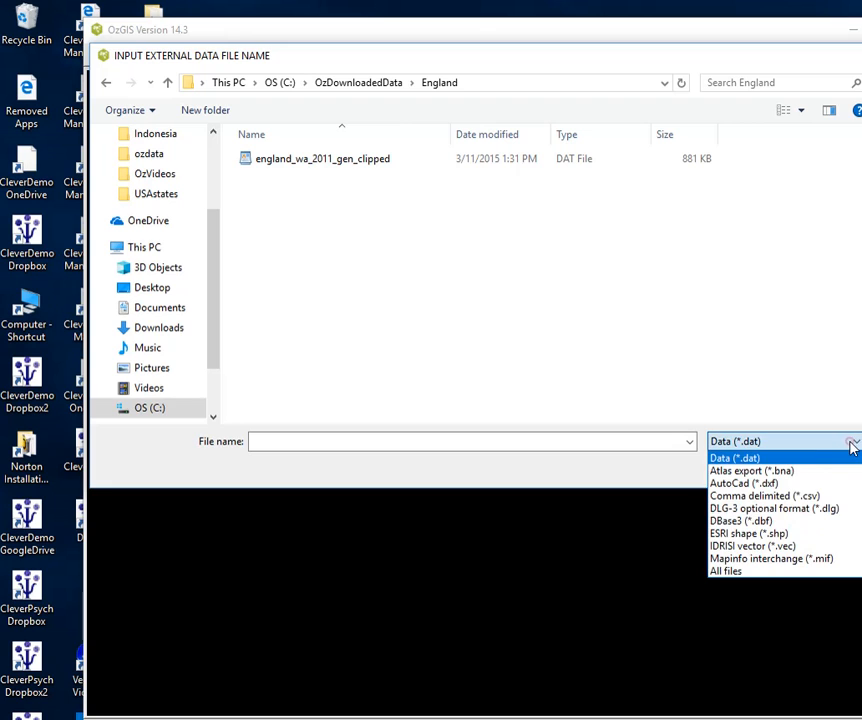
left_click(840, 497)
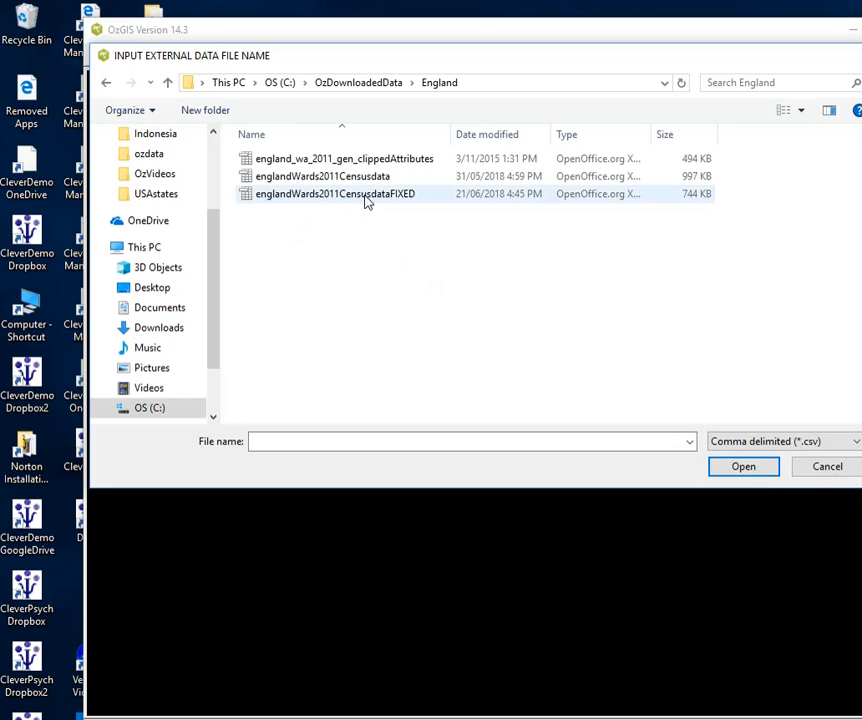
double_click(365, 195)
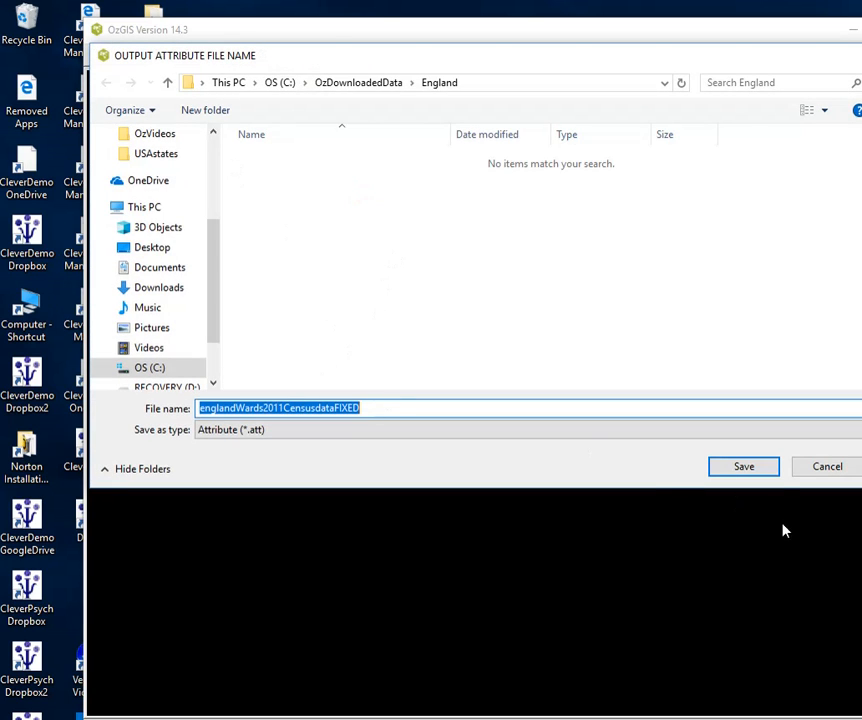
Save the output attribute file as englandWards2011CensusdataFIXED in the England folder and title it "Englnd 2011 census".
left_click(761, 471)
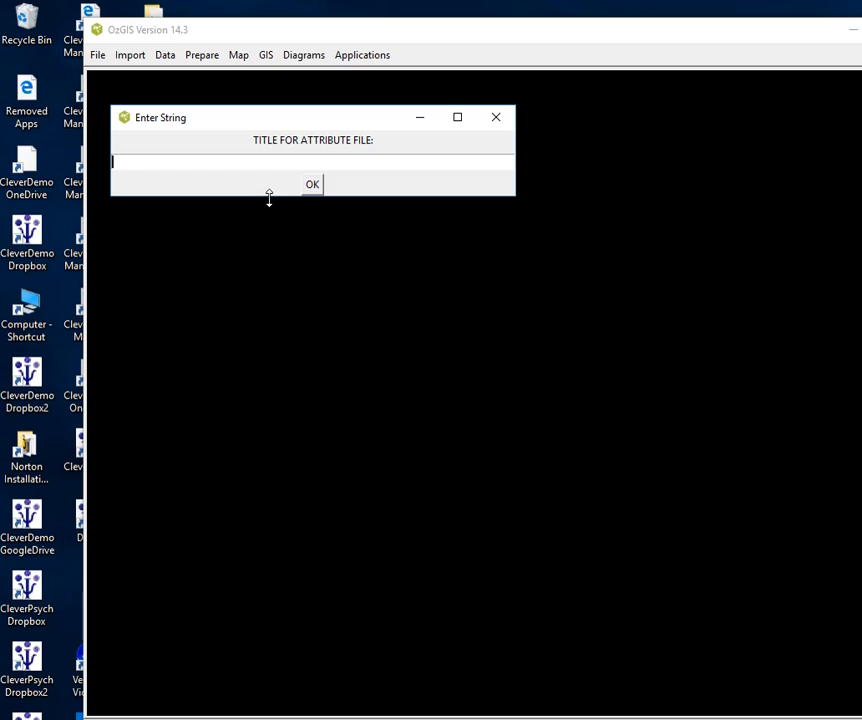
type("Englnd 29")
key("BackSpace")
type("011 census")
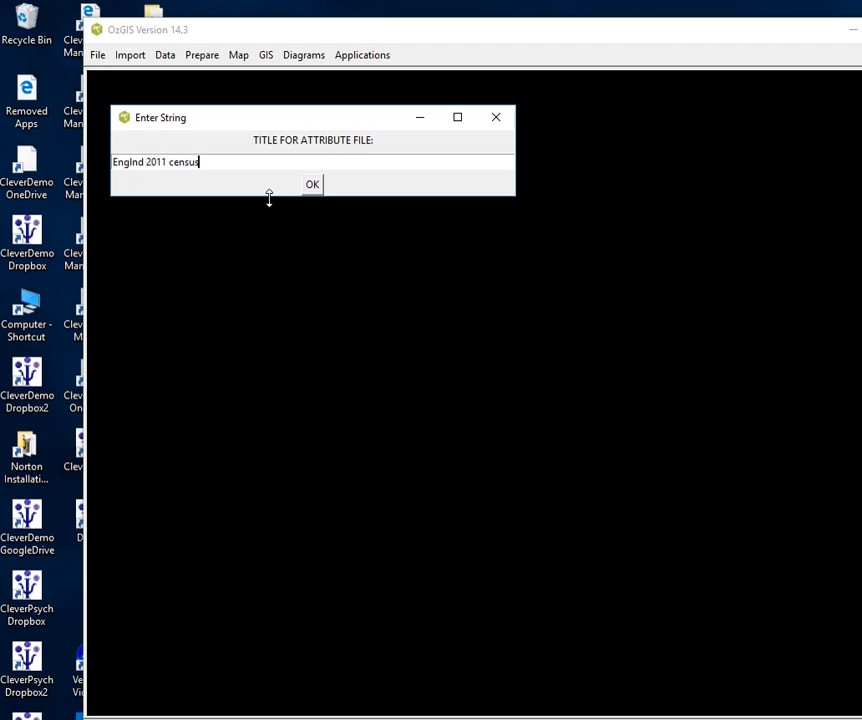
key("Return")
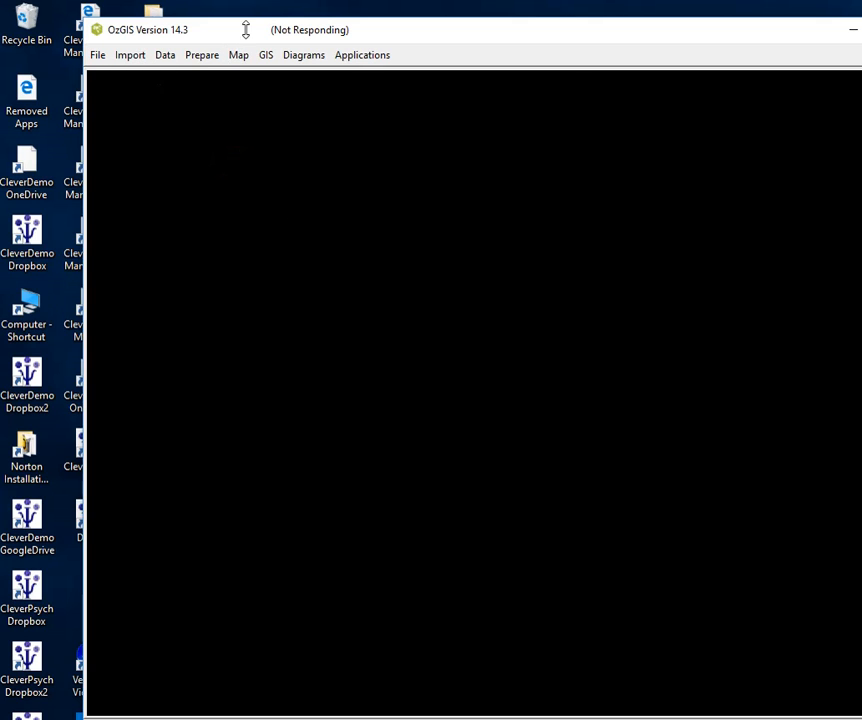
Start importing an ESRI Shapefile with DBASE parameter file, choosing england_wa_2011_gen_clipped.shp from the England folder as the external data file.
left_click_drag(245, 30, 267, 21)
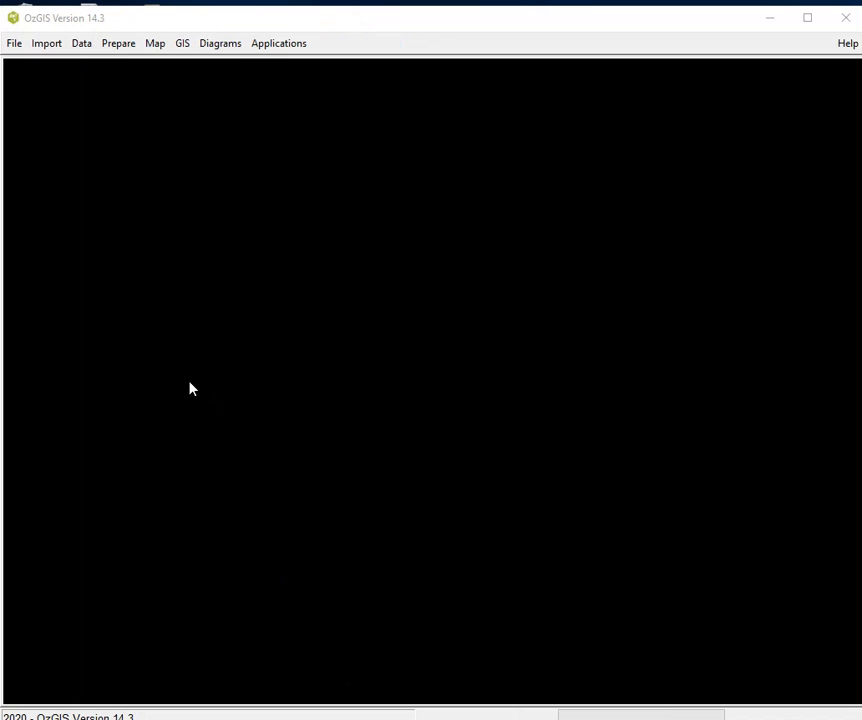
left_click(52, 44)
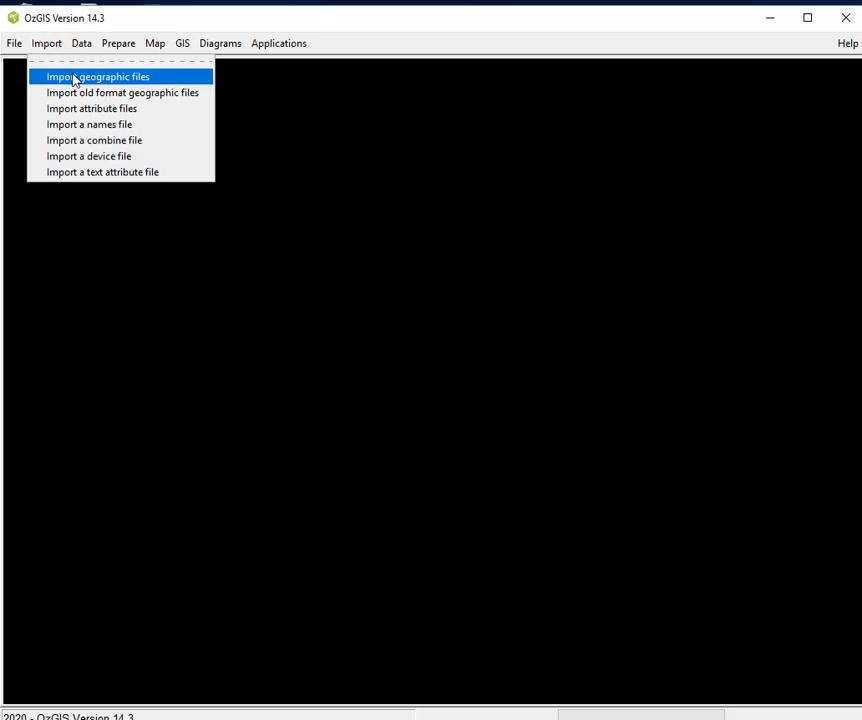
left_click(74, 80)
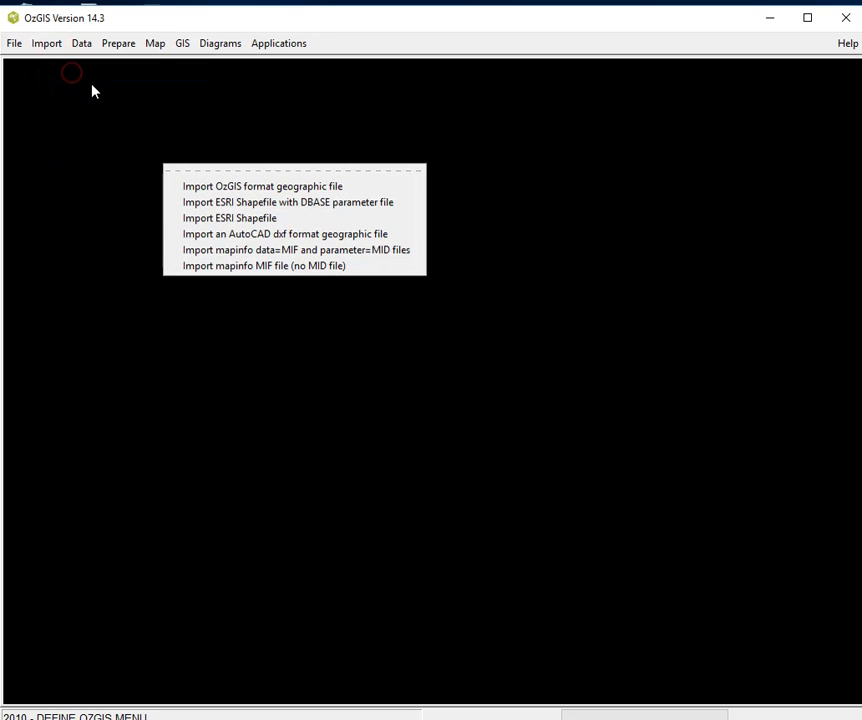
left_click(306, 203)
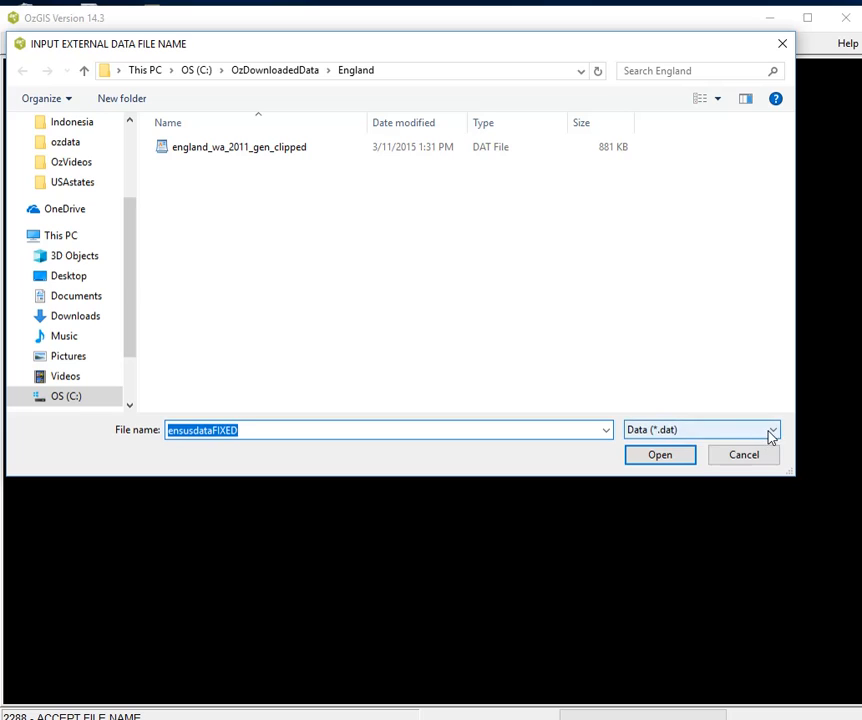
left_click(771, 431)
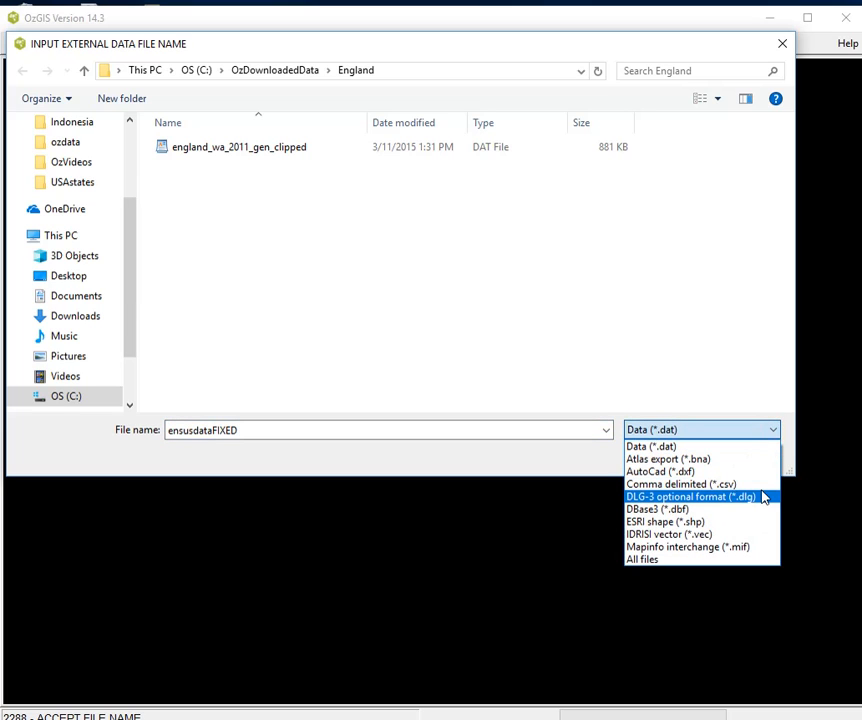
left_click(757, 522)
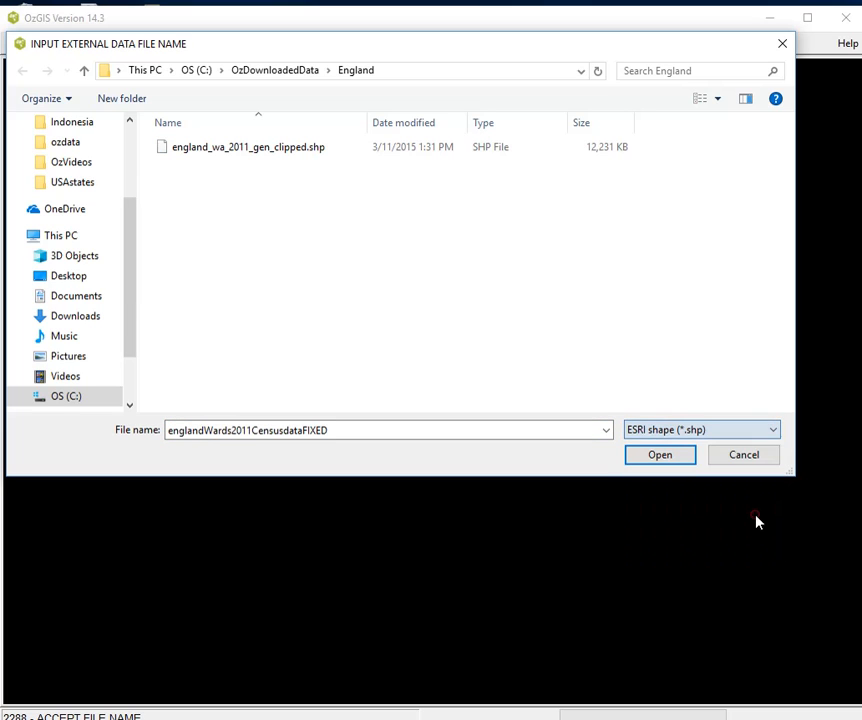
double_click(271, 152)
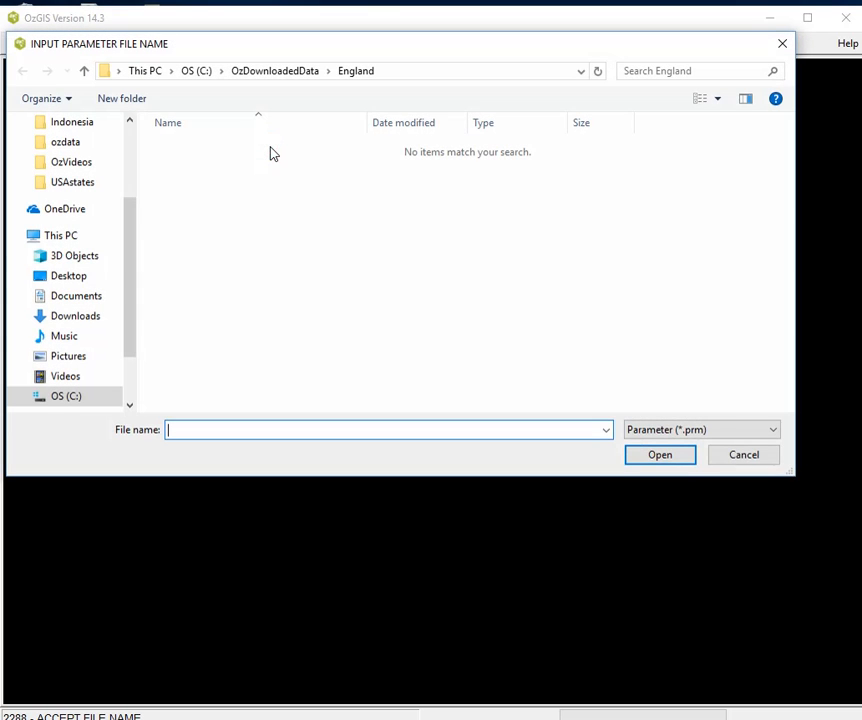
Choose the DBase3 file england_wa_2011_gen_clipped as the shapefile's parameter file.
left_click(778, 435)
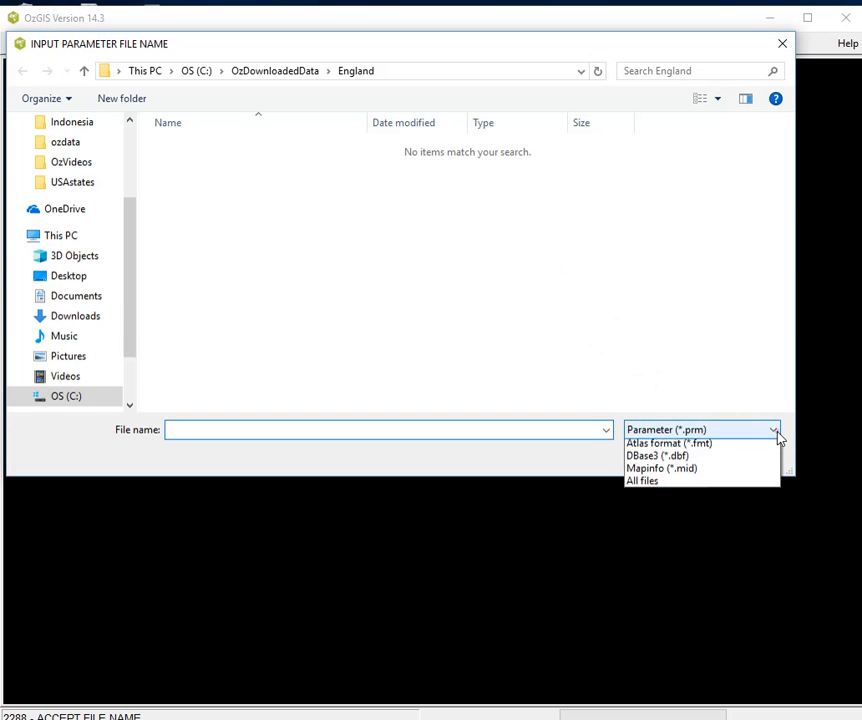
left_click(765, 470)
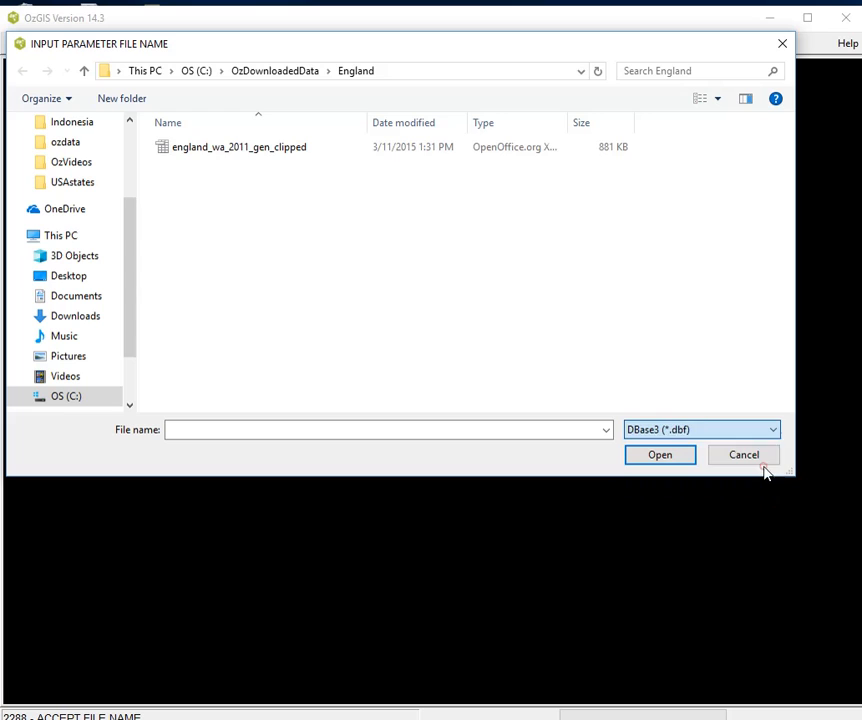
double_click(289, 150)
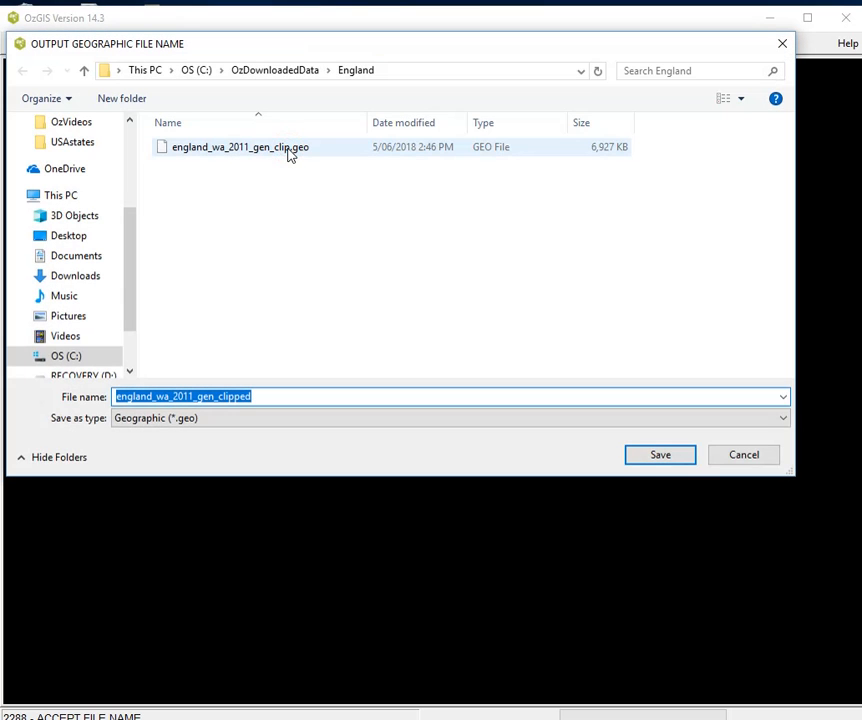
Save the output geographic file as england_wa_2011_gen_clipped, titled "England", with name as the name field and None as the feature code field.
left_click(661, 455)
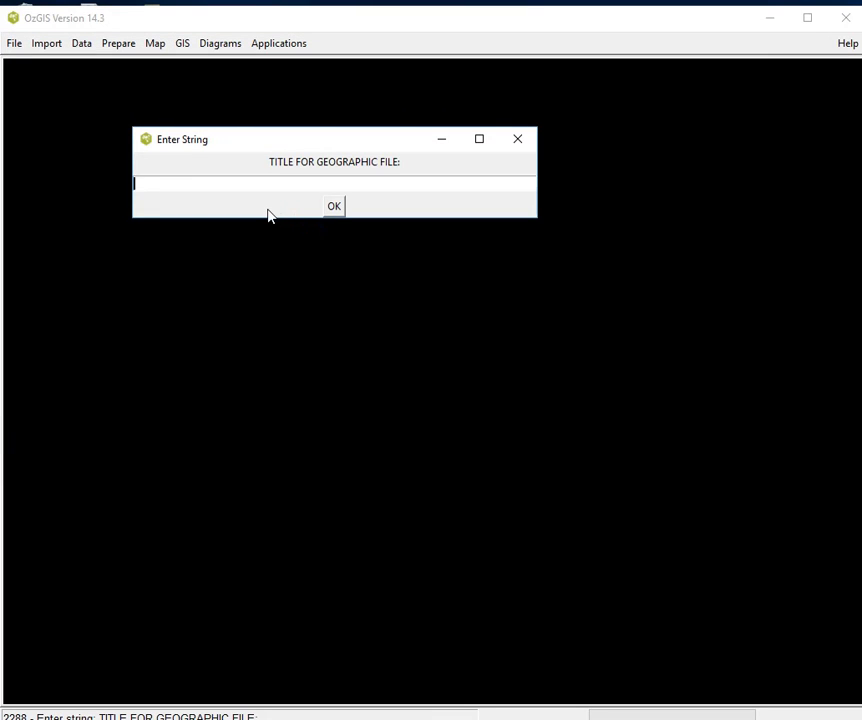
type("England")
left_click(332, 205)
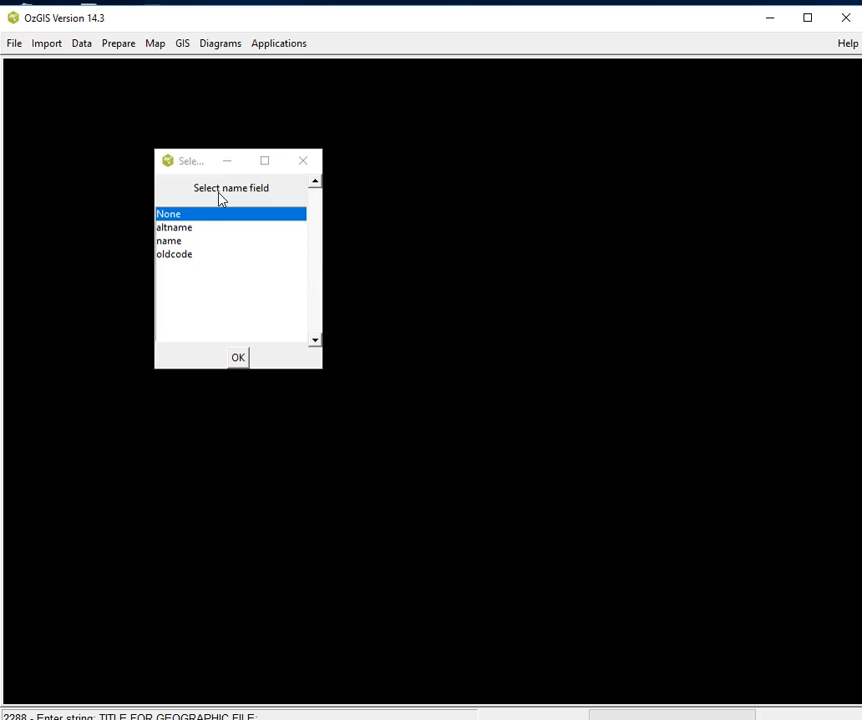
double_click(169, 241)
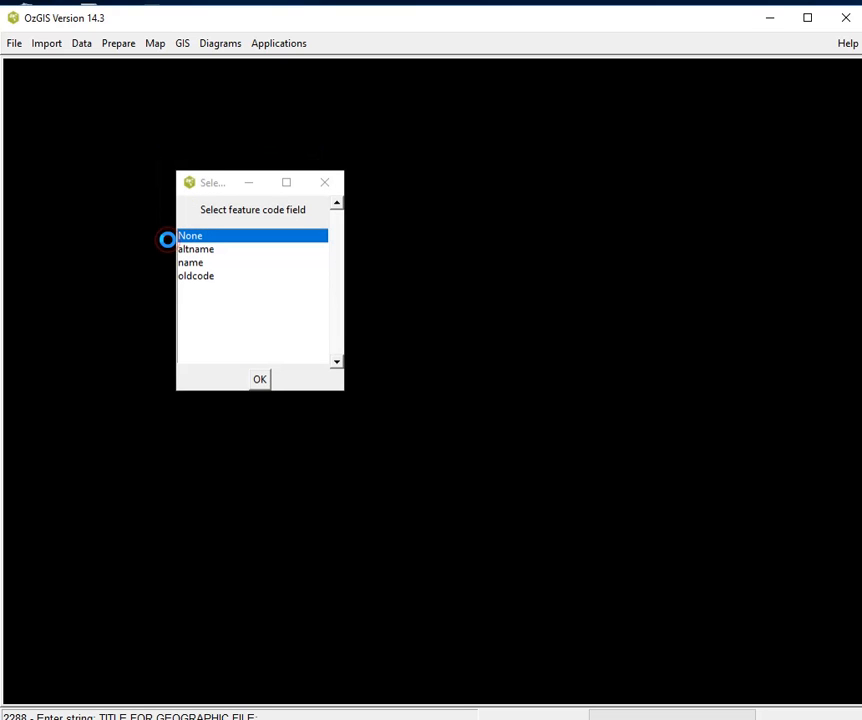
left_click(265, 379)
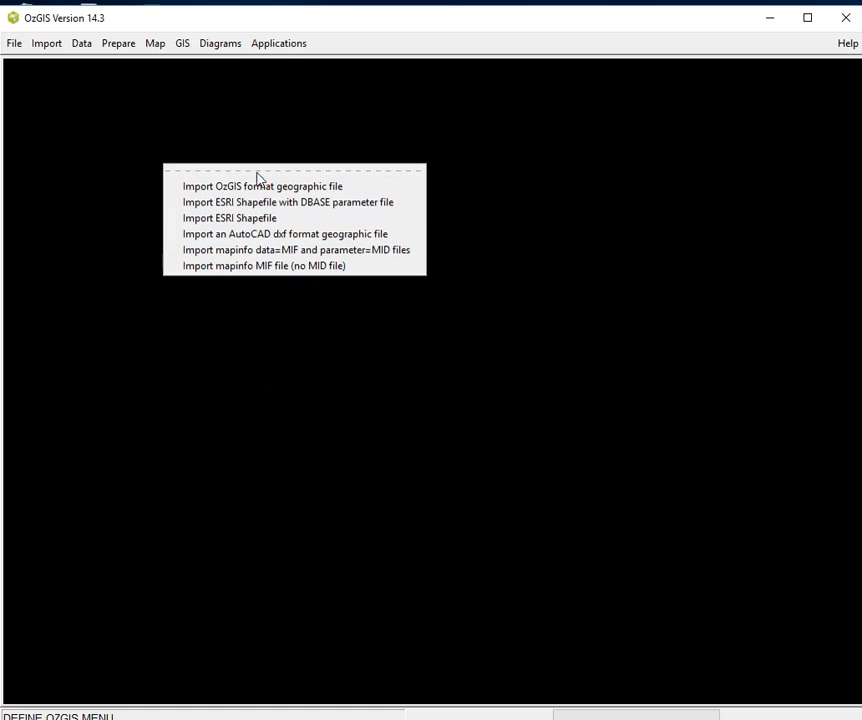
left_click(140, 144)
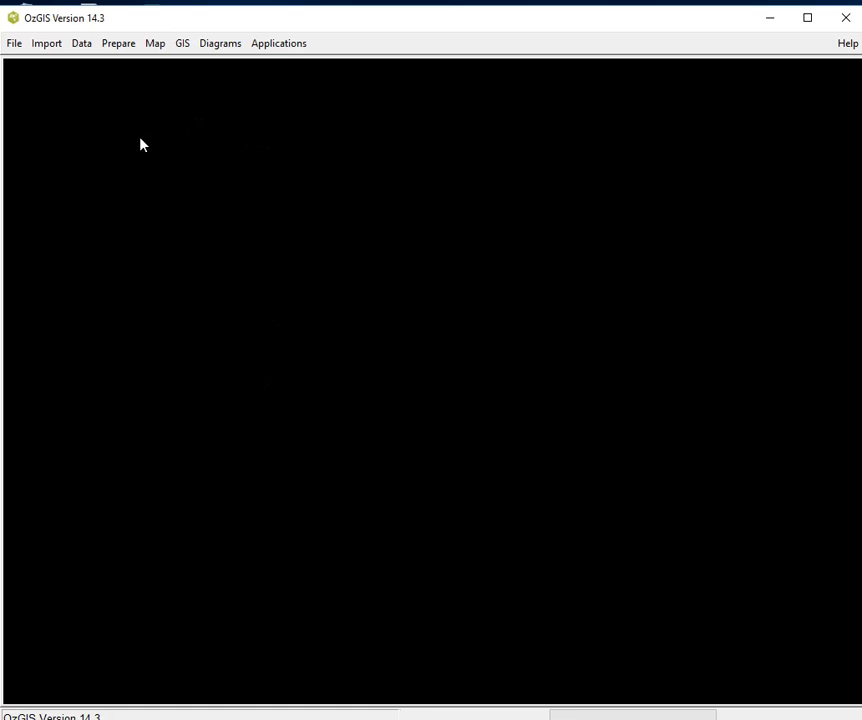
Display zones for the attribute file englandWards2011CensusdataFIXED.att using the geographic file england_wa_2011_gen_clipped.geo.
left_click(155, 44)
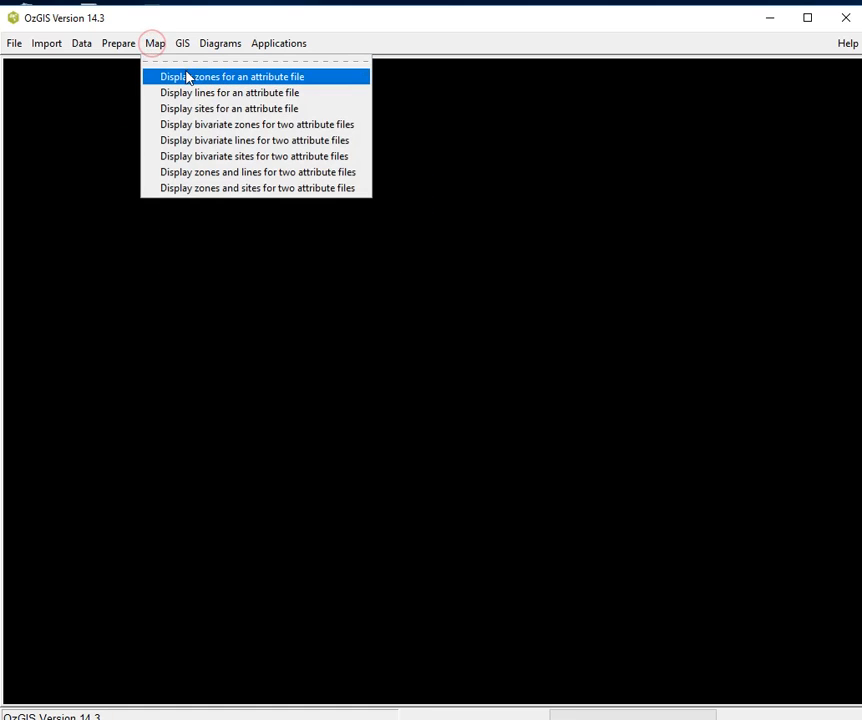
left_click(187, 78)
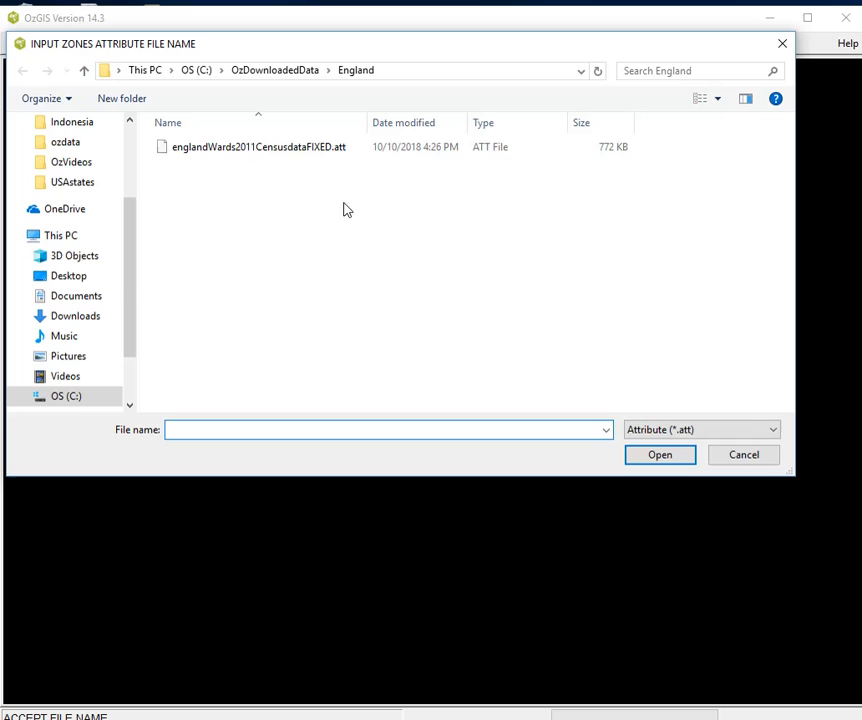
double_click(327, 150)
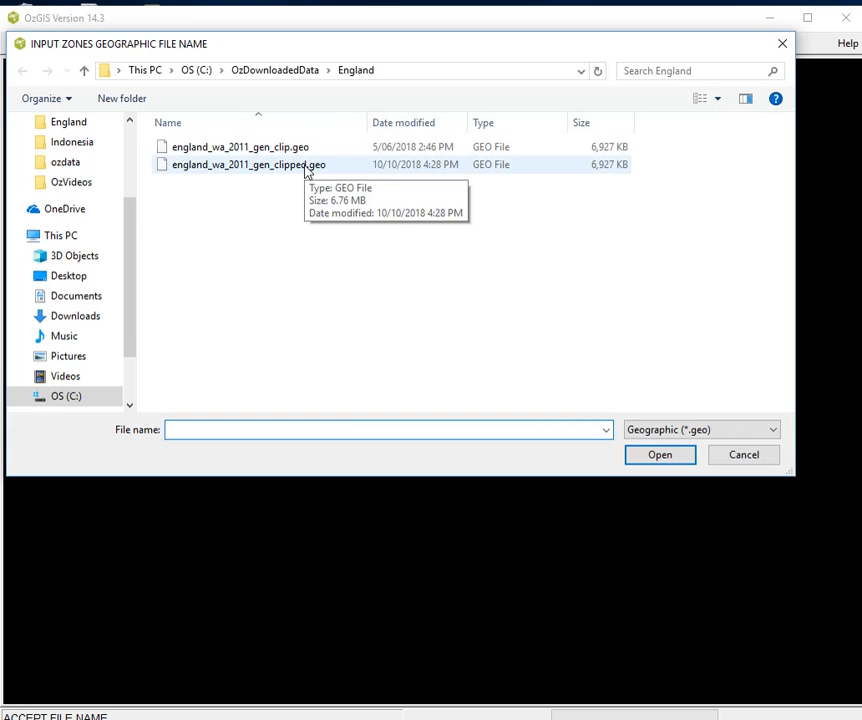
double_click(306, 166)
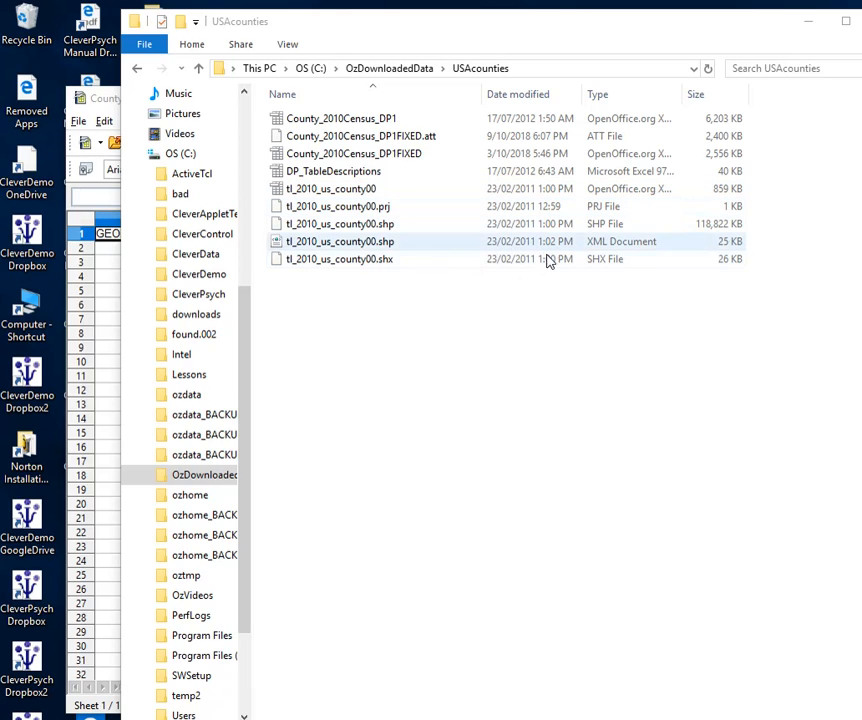
Open County_2010Census_DP1.dbf from the USAcounties folder in OpenOffice Calc and compare it with County_2010Census_DP1FIXED.csv.
double_click(483, 119)
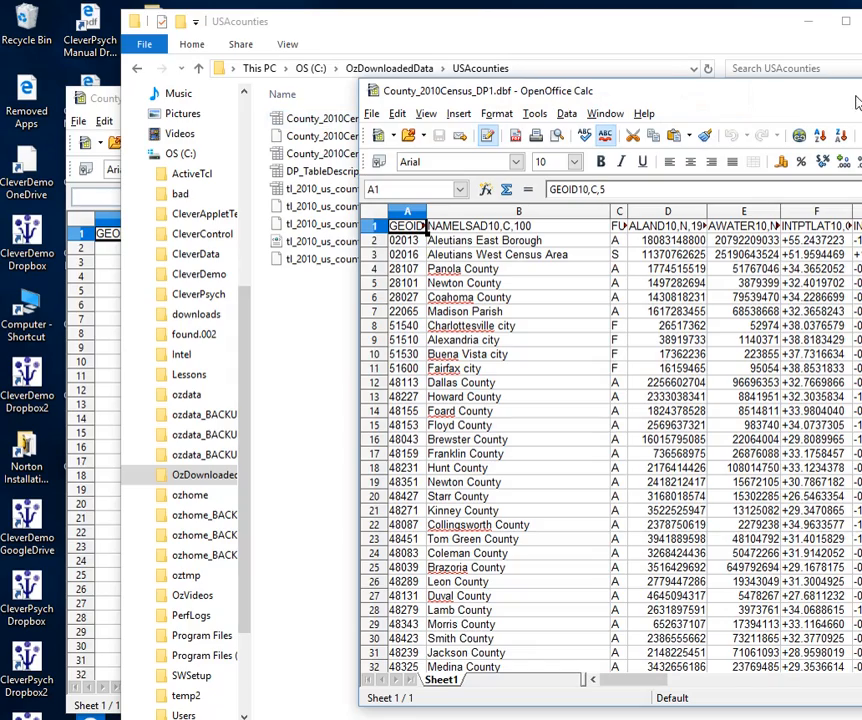
left_click_drag(754, 104, 626, 85)
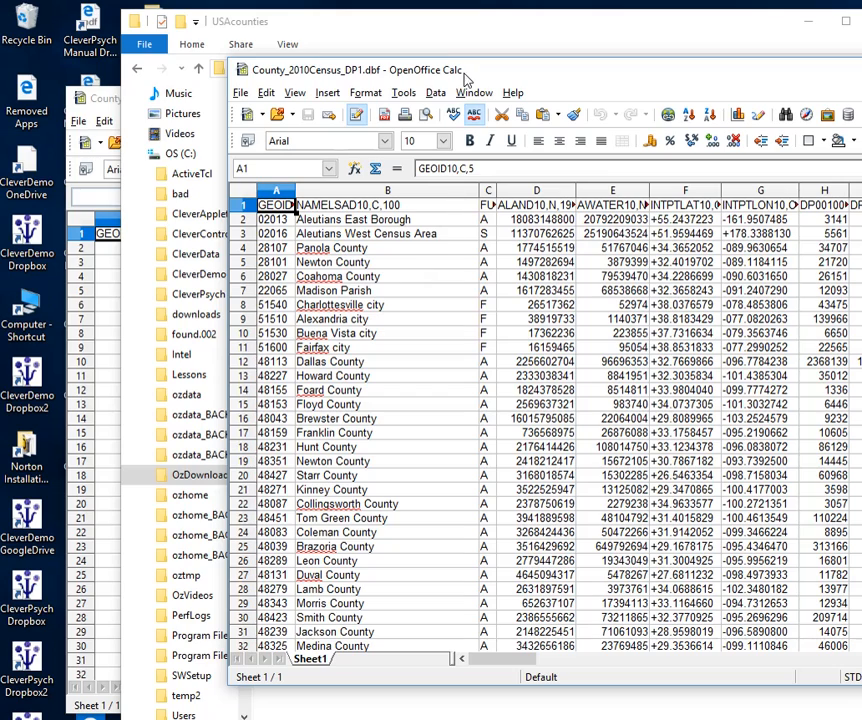
left_click_drag(476, 78, 538, 62)
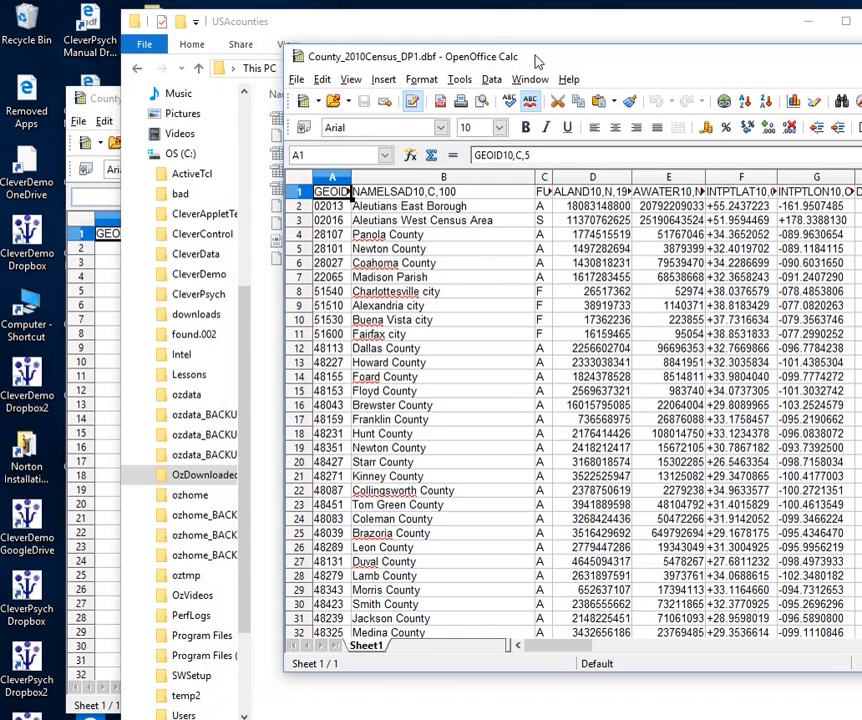
left_click(113, 113)
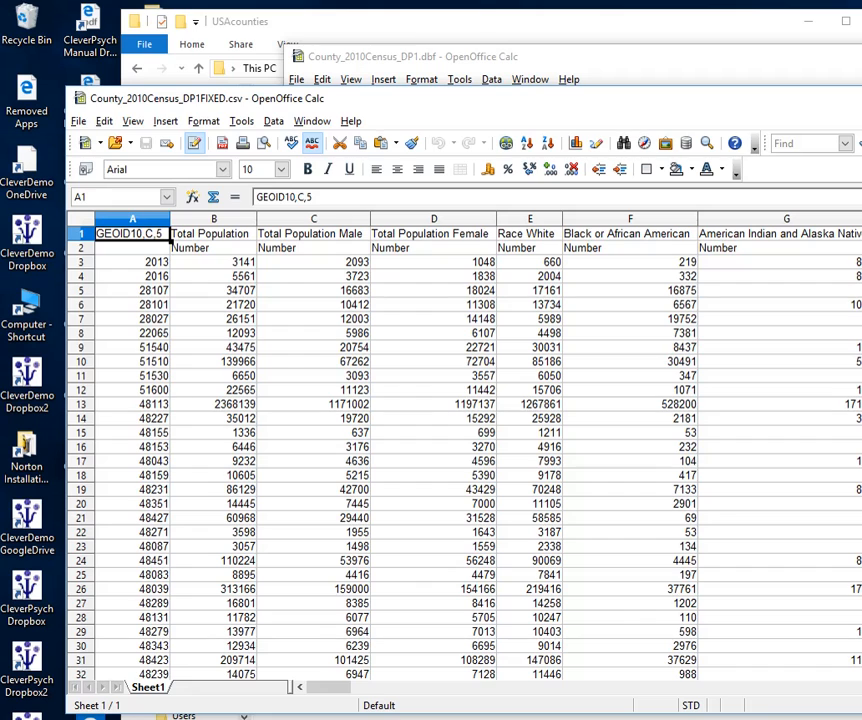
key("alt+Tab")
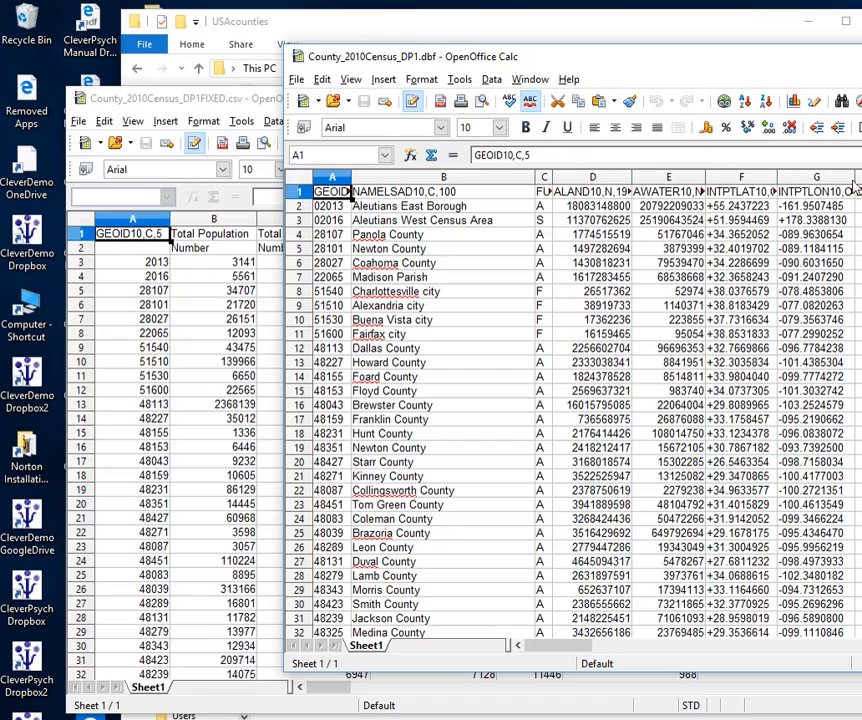
Bring more columns of County_2010Census_DP1.dbf into view and widen column H to read its full heading.
left_click(808, 75)
left_click_drag(684, 68, 427, 71)
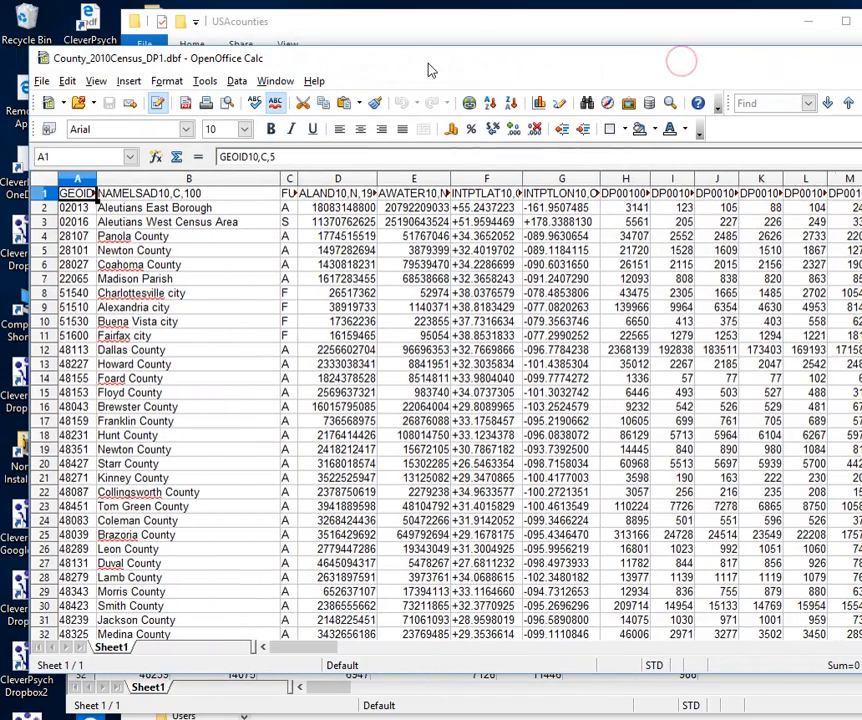
left_click_drag(648, 173, 740, 172)
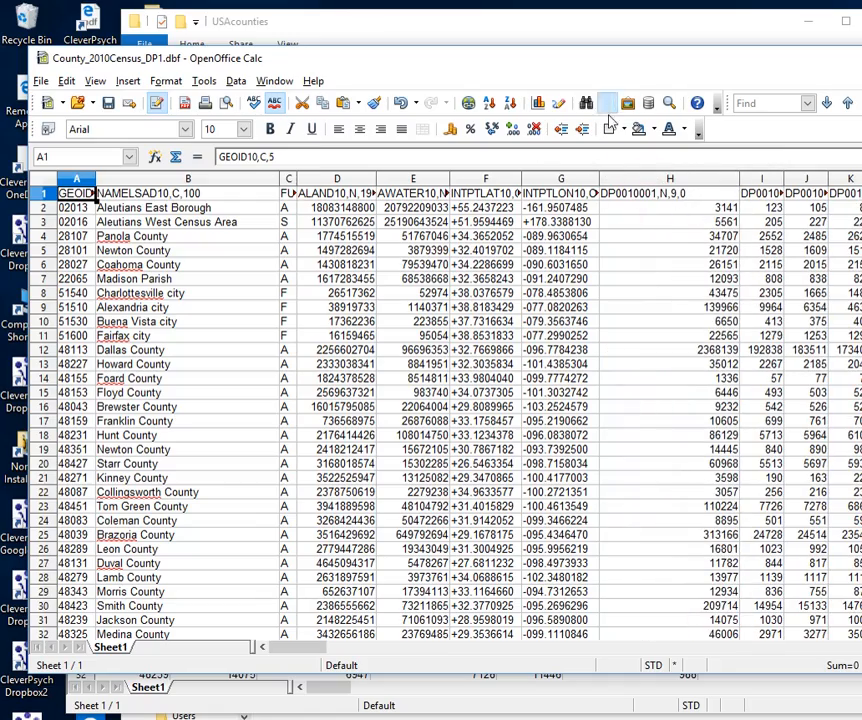
Move County_2010Census_DP1.dbf aside to review the headings and units row of County_2010Census_DP1FIXED.csv, and return to the USAcounties folder.
left_click_drag(617, 62, 861, 182)
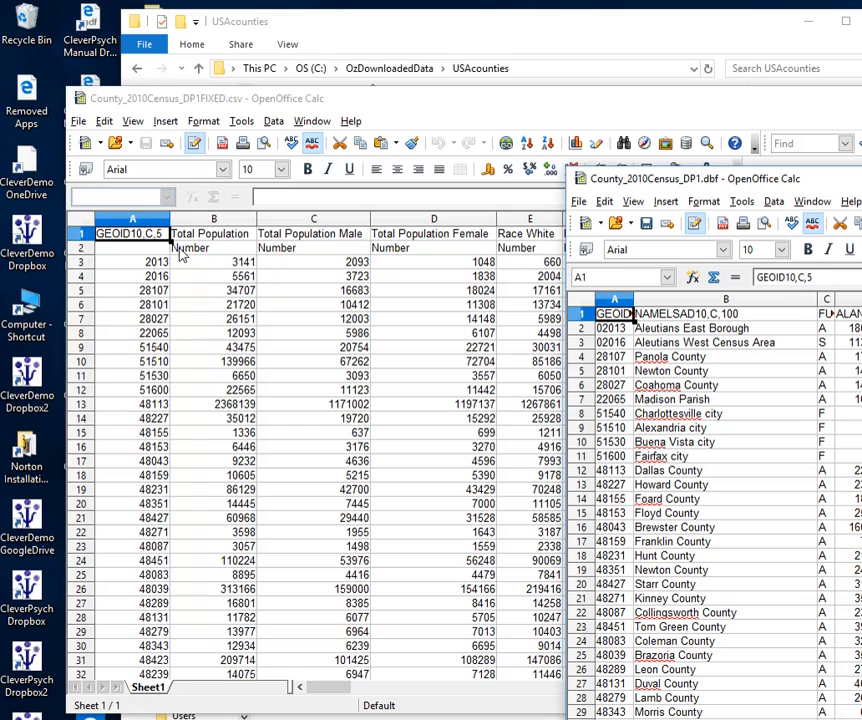
left_click(398, 112)
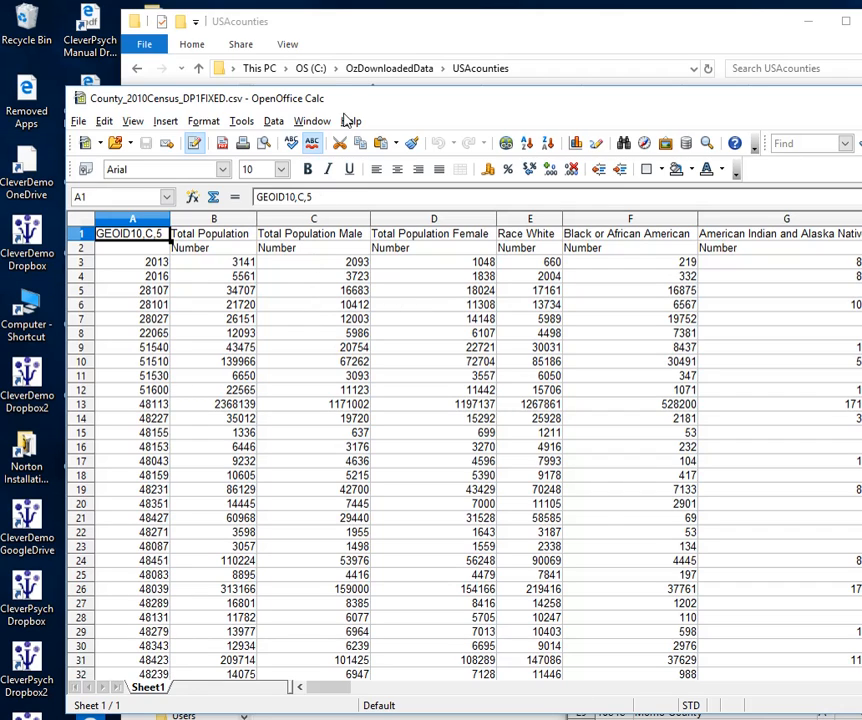
left_click(358, 46)
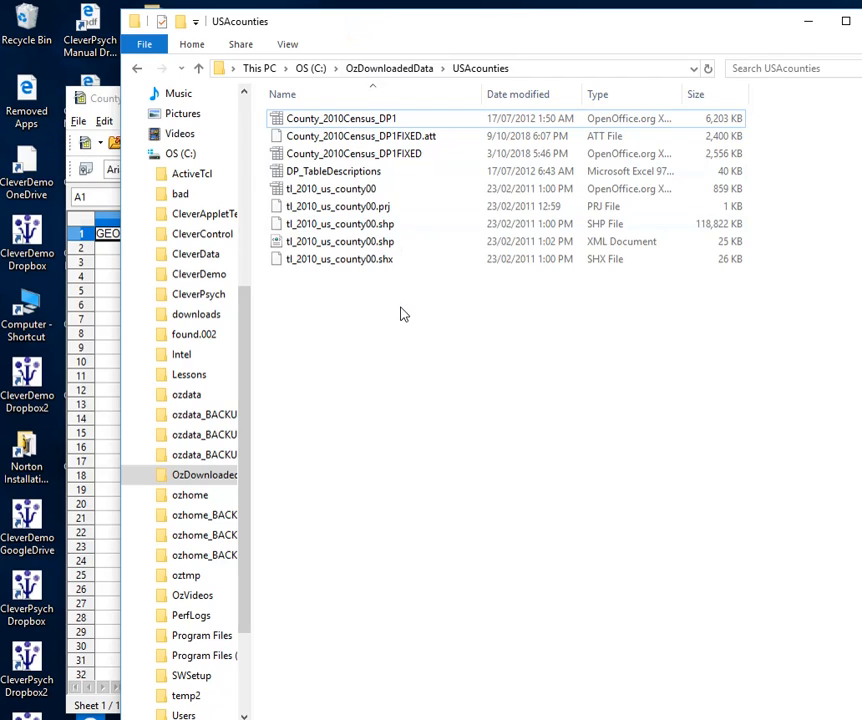